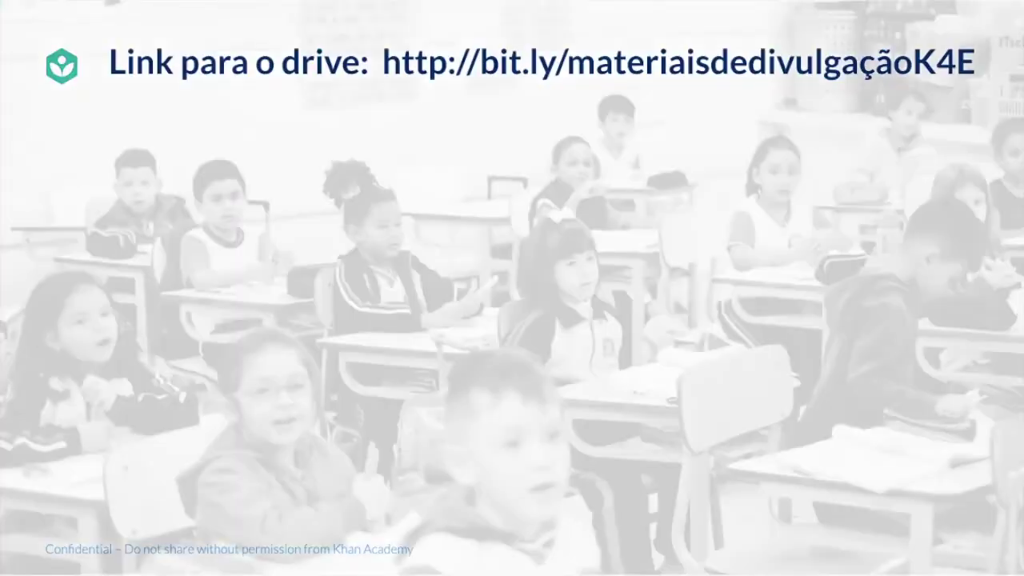
Leave the slide presentation and switch to the Khan Academy para Educadores course page
{"action": "key", "text": "Escape"}
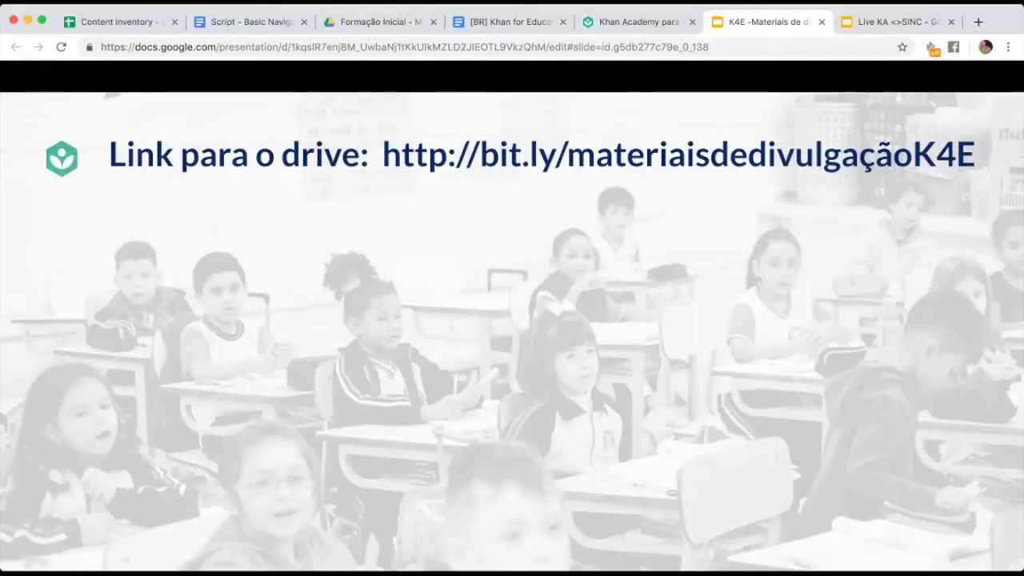
{"action": "left_click", "coordinate": [621, 22]}
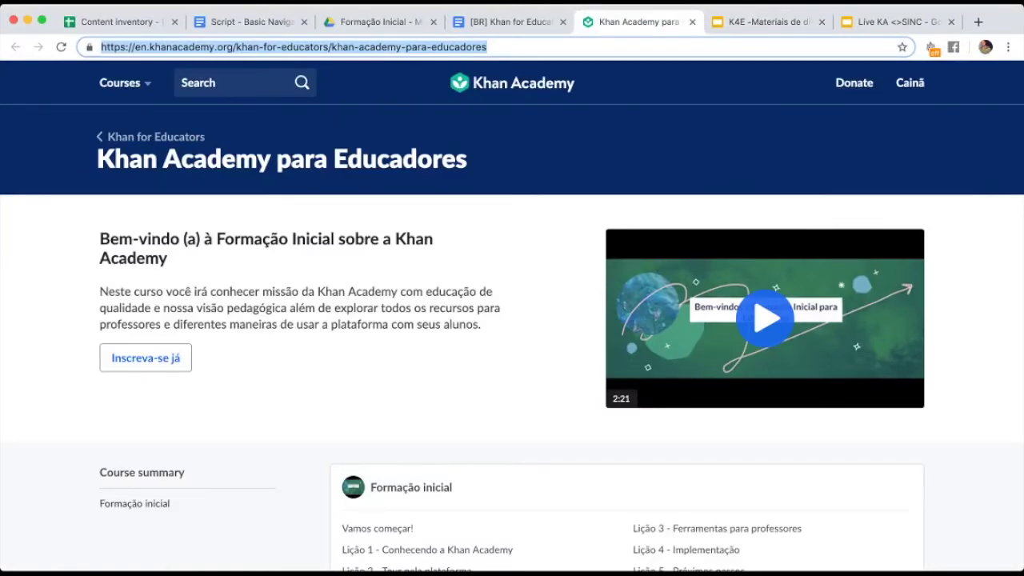
{"action": "scroll", "coordinate": [512, 317], "scroll_direction": "down", "scroll_amount": 1}
{"action": "scroll", "coordinate": [512, 317], "scroll_direction": "up", "scroll_amount": 1}
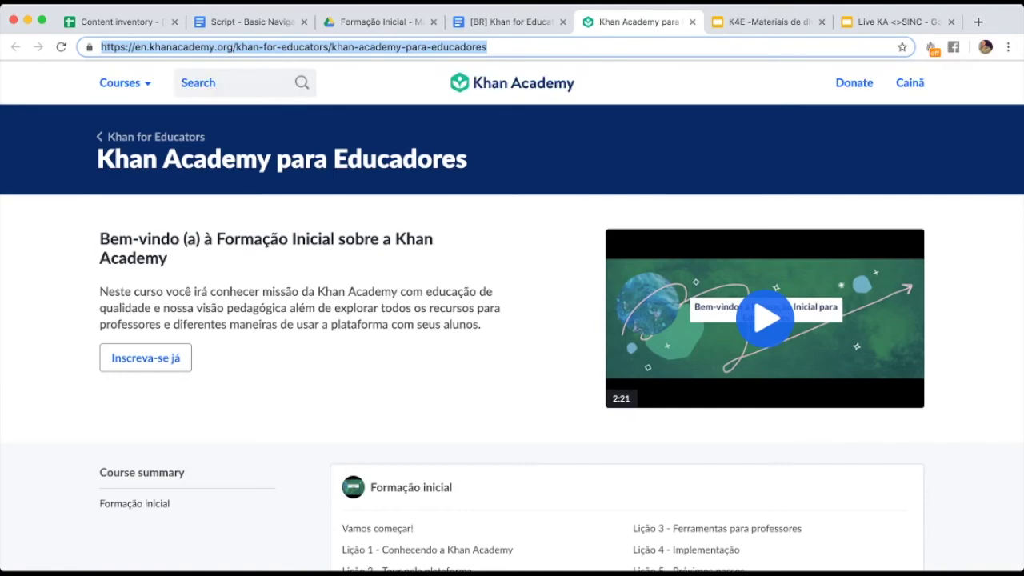
Look through the full list of Khan Academy courses by subject, then close it
{"action": "left_click", "coordinate": [125, 82]}
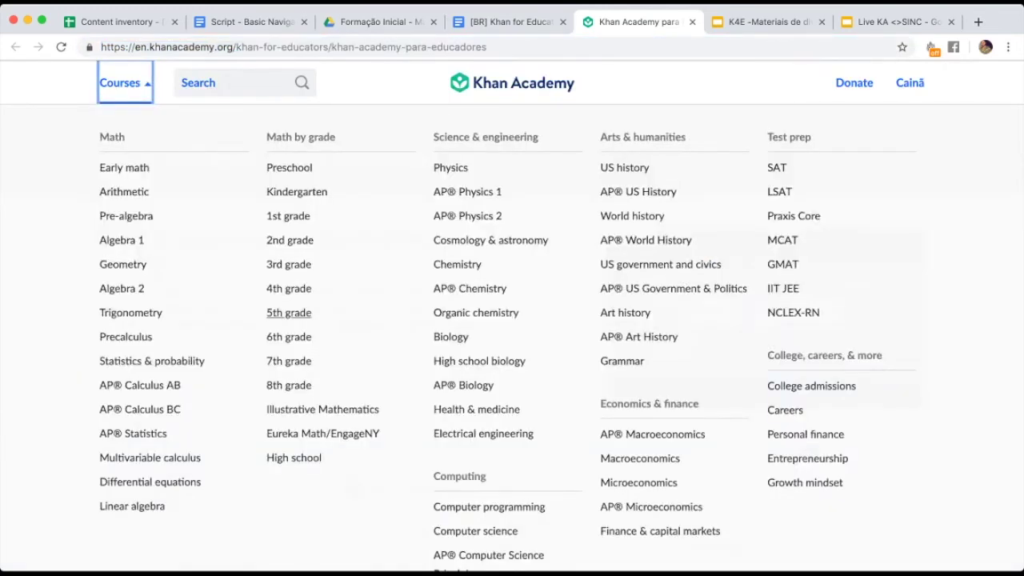
{"action": "scroll", "coordinate": [512, 316], "scroll_direction": "down", "scroll_amount": 3}
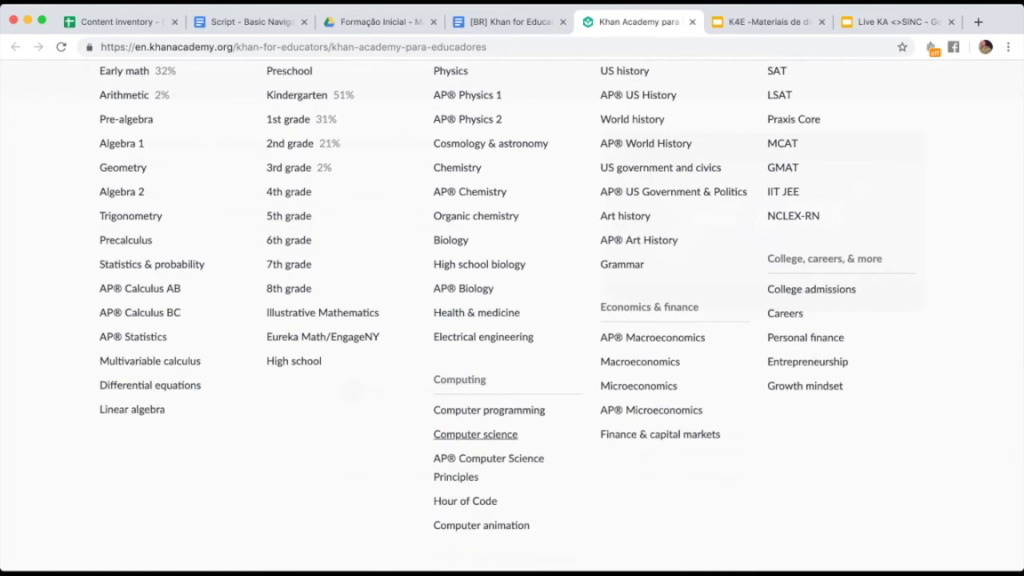
{"action": "scroll", "coordinate": [465, 388], "scroll_direction": "up", "scroll_amount": 3}
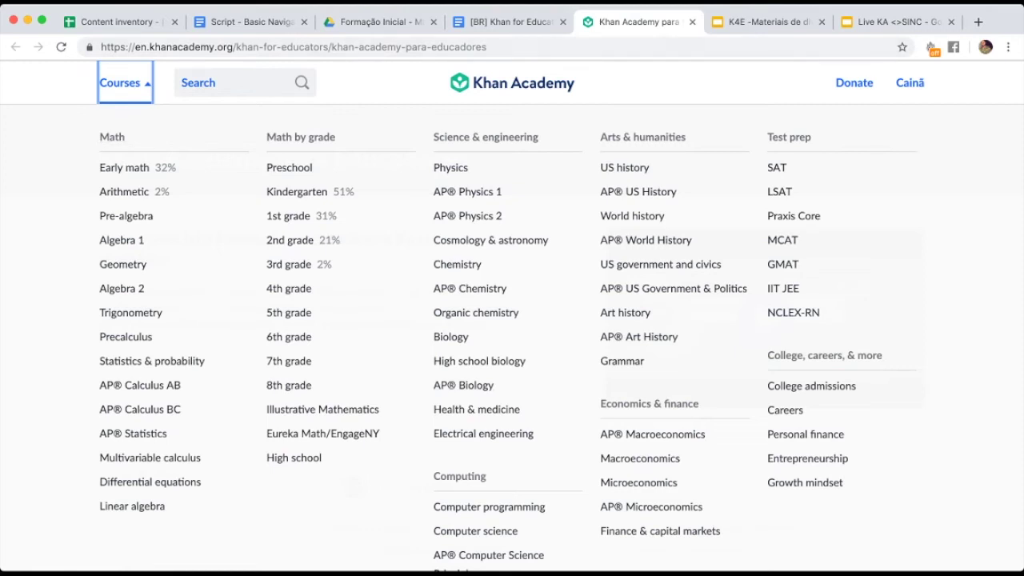
{"action": "key", "text": "Escape"}
Open the "Vamos começar!" lesson of the Formação inicial unit from the course summary
{"action": "scroll", "coordinate": [512, 320], "scroll_direction": "down", "scroll_amount": 1}
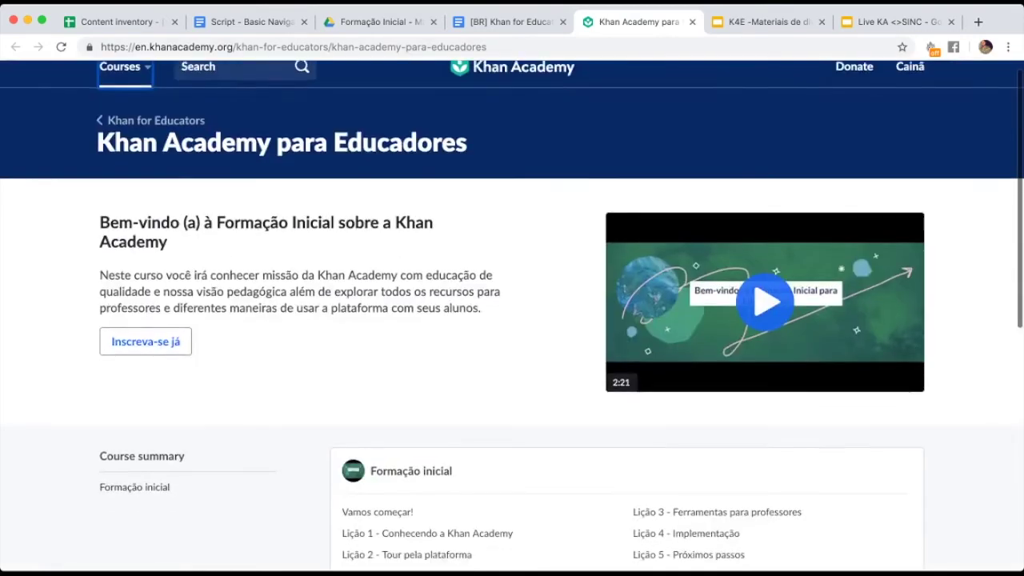
{"action": "scroll", "coordinate": [512, 320], "scroll_direction": "down", "scroll_amount": 1}
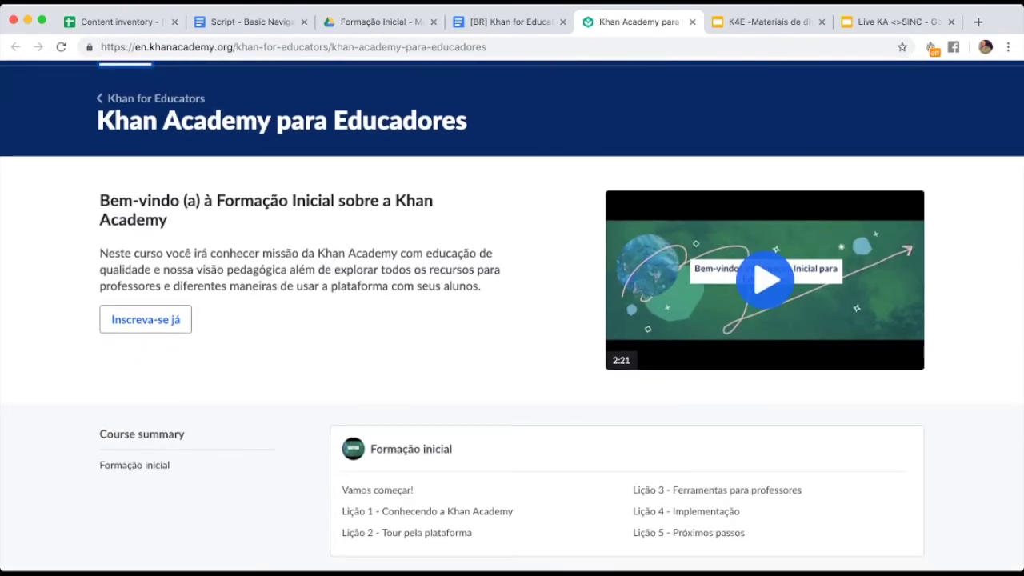
{"action": "scroll", "coordinate": [512, 320], "scroll_direction": "down", "scroll_amount": 1}
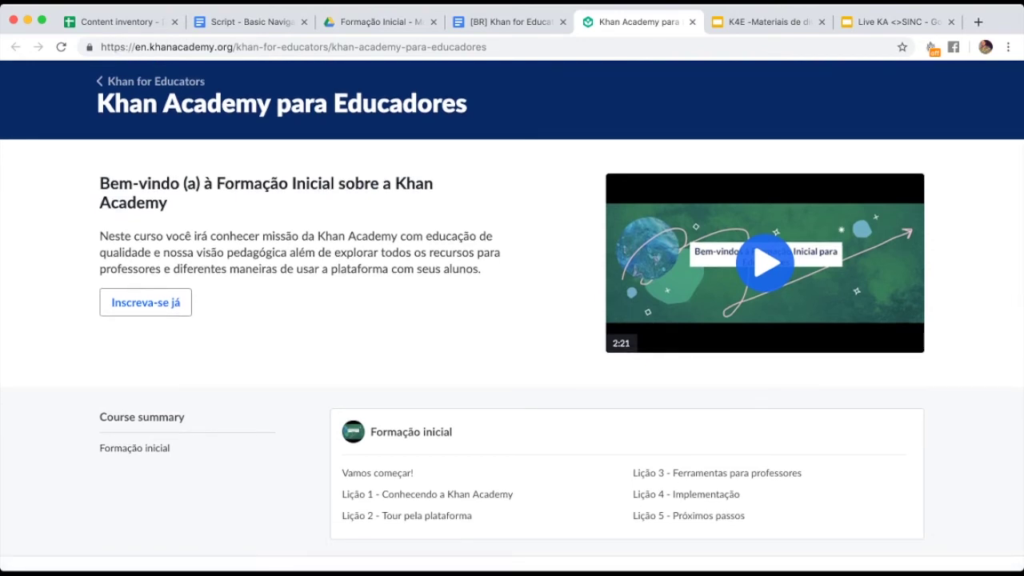
{"action": "scroll", "coordinate": [378, 412], "scroll_direction": "down", "scroll_amount": 3}
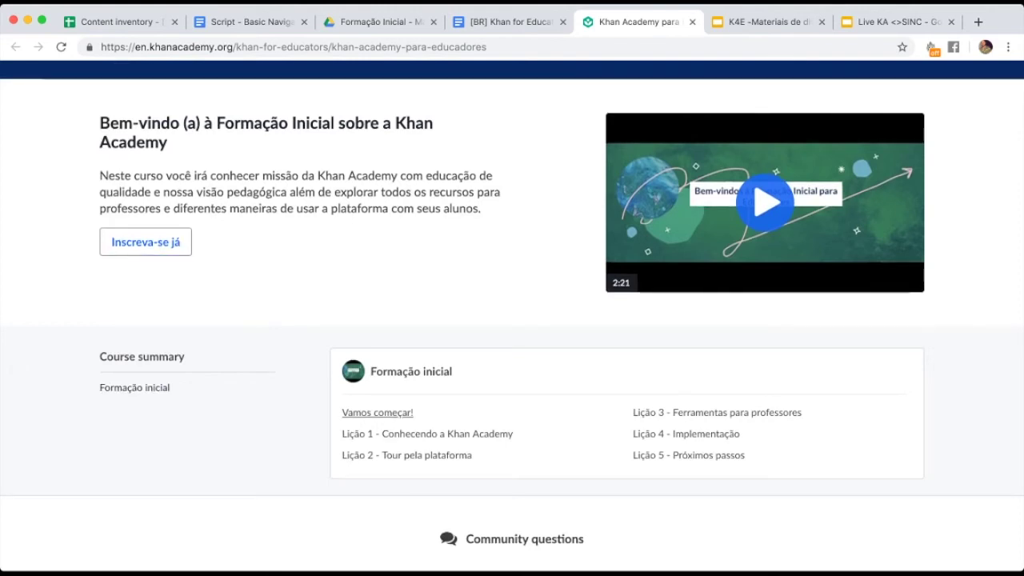
{"action": "left_click", "coordinate": [376, 412]}
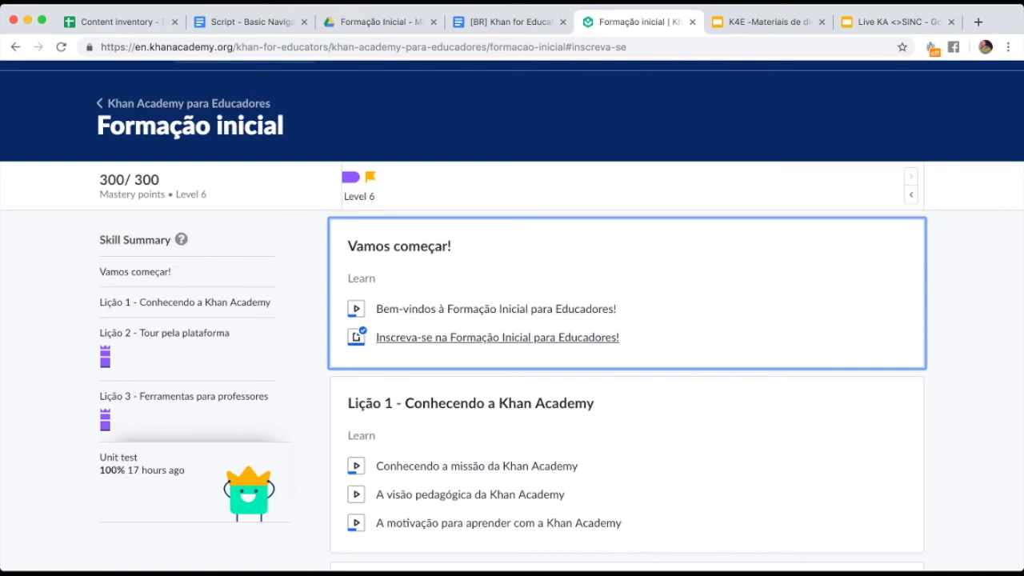
Open the article "Inscreva-se na Formação Inicial para Educadores!" and follow its "Preencher inscrição!" link to the registration form
{"action": "key", "text": "Return"}
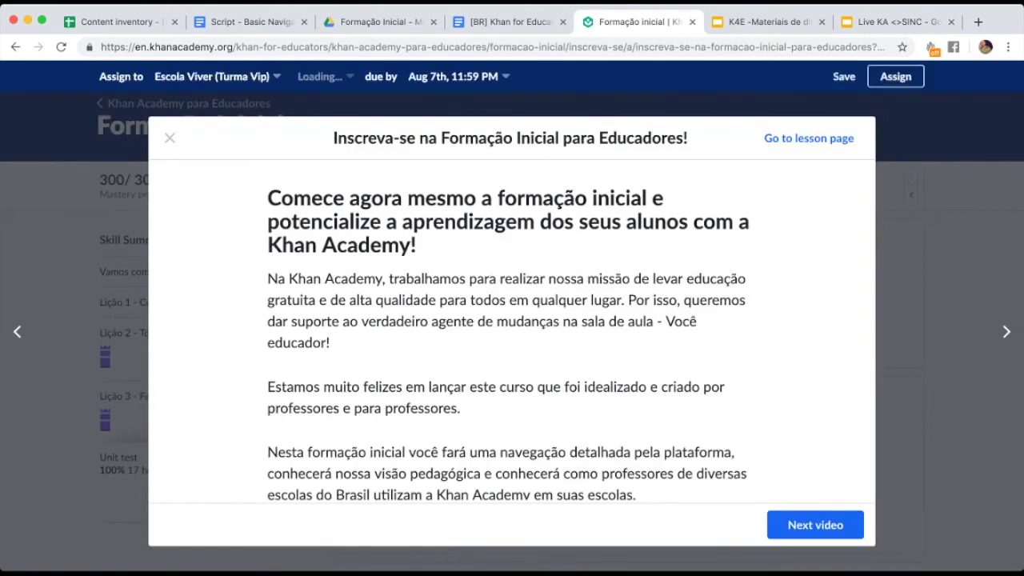
{"action": "scroll", "coordinate": [569, 332], "scroll_direction": "down", "scroll_amount": 2}
{"action": "scroll", "coordinate": [568, 331], "scroll_direction": "down", "scroll_amount": 4}
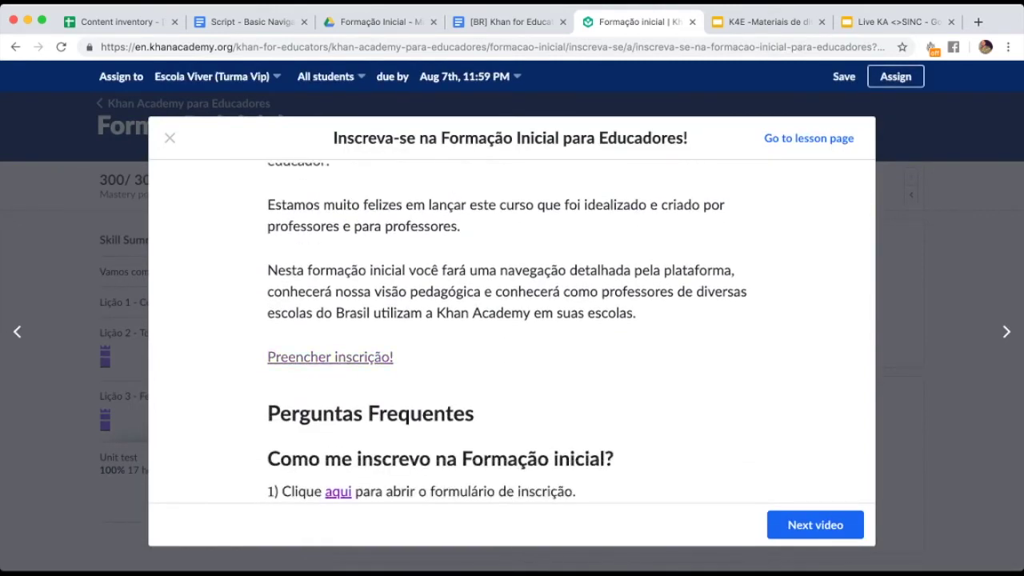
{"action": "left_click", "coordinate": [330, 357]}
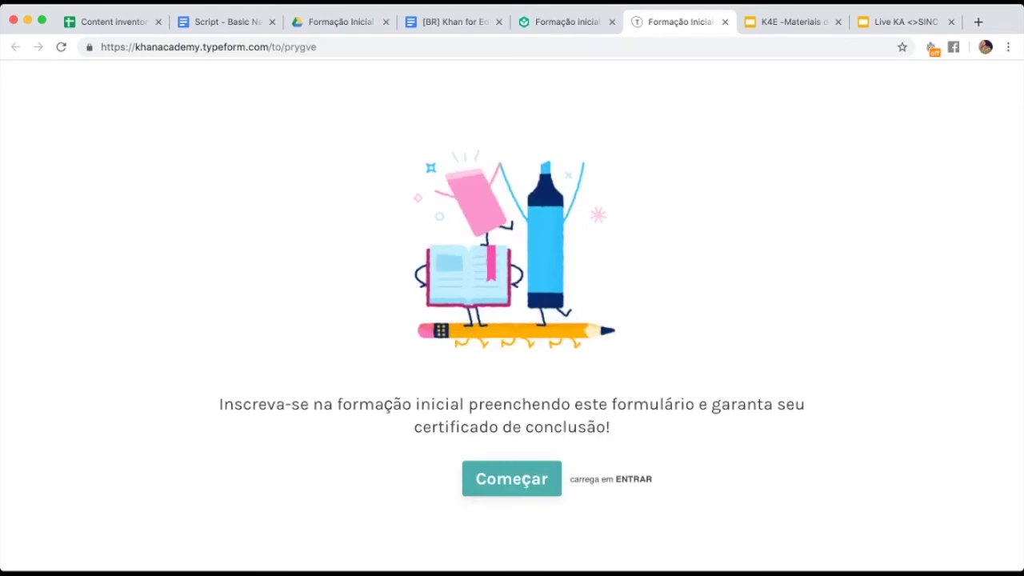
Start the registration form and enter the participant's full name for the certificate
{"action": "key", "text": "Return"}
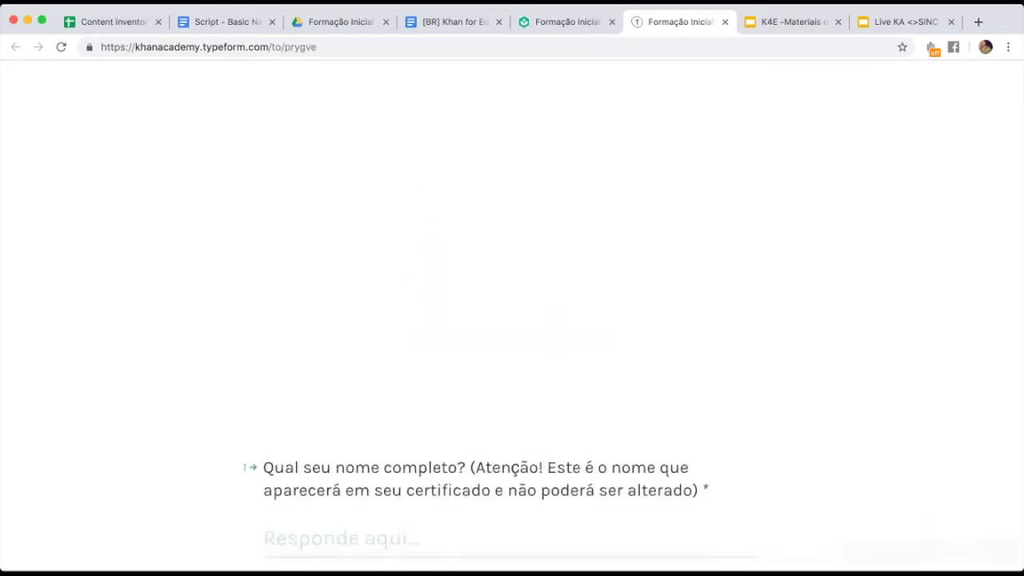
{"action": "key", "text": "Down"}
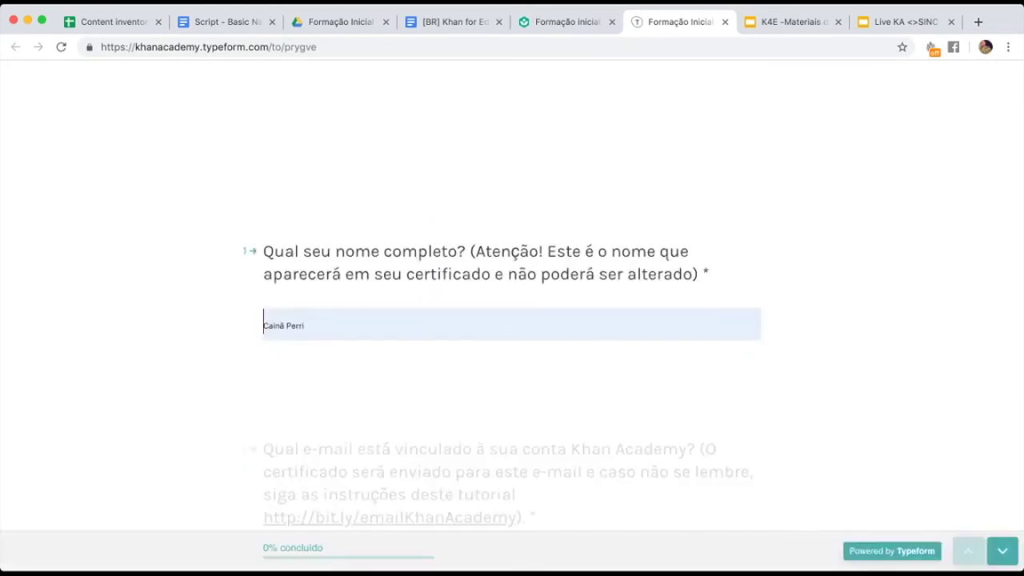
{"action": "key", "text": "Return"}
{"action": "key", "text": "Return"}
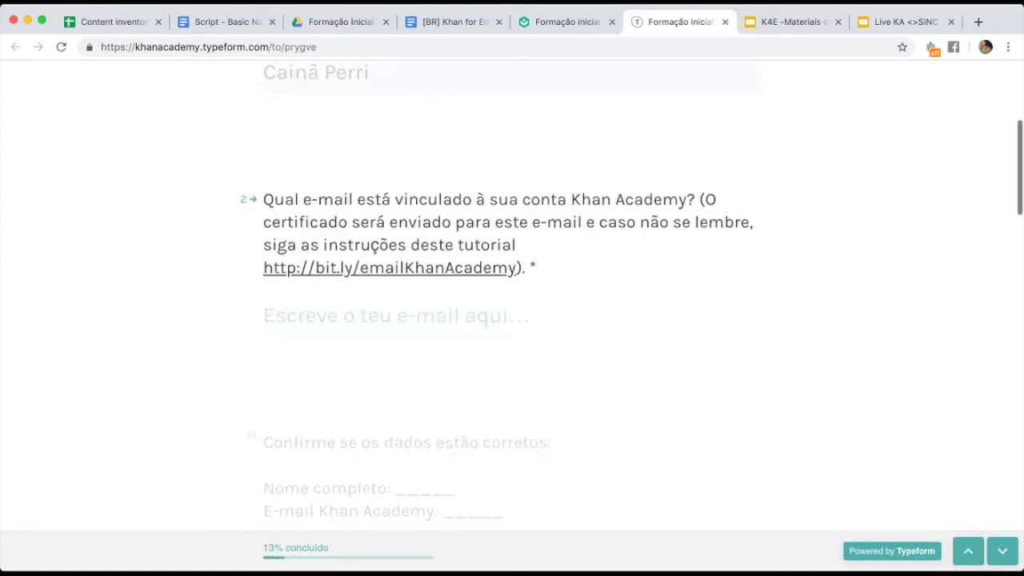
Enter the e-mail linked to the Khan Academy account and confirm that the name and e-mail are correct
{"action": "key", "text": "Down"}
{"action": "key", "text": "Return"}
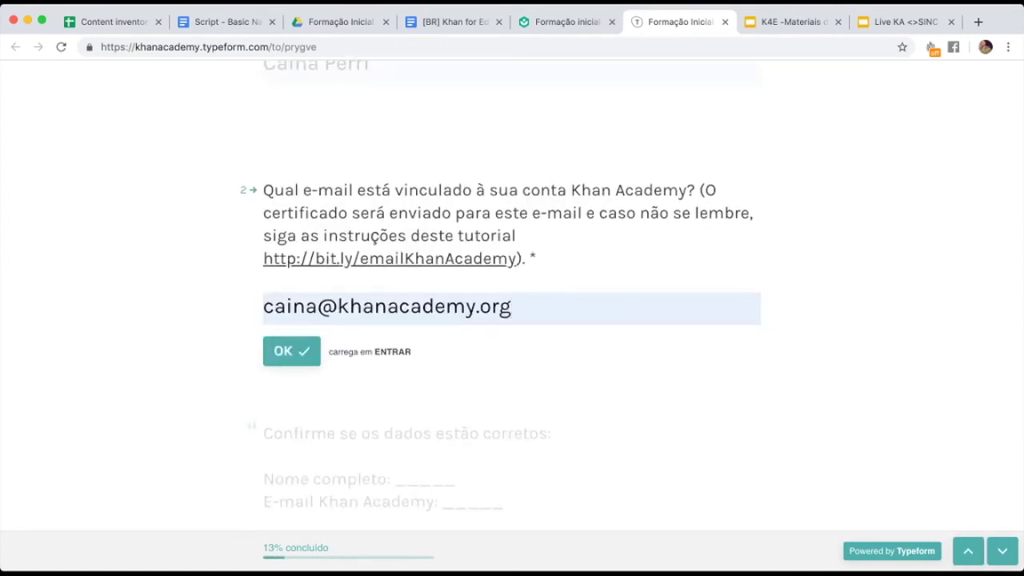
{"action": "key", "text": "Return"}
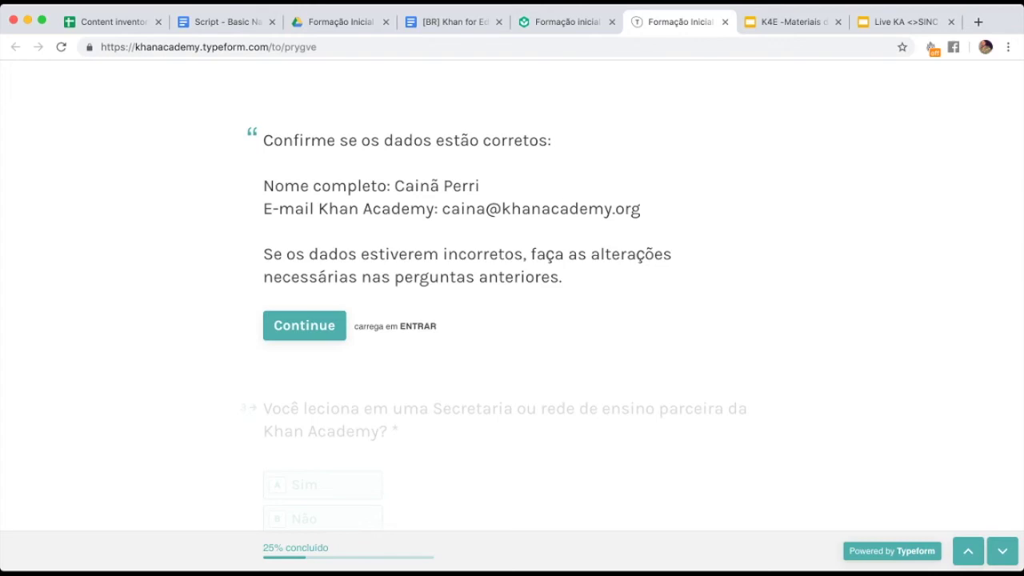
{"action": "key", "text": "Return"}
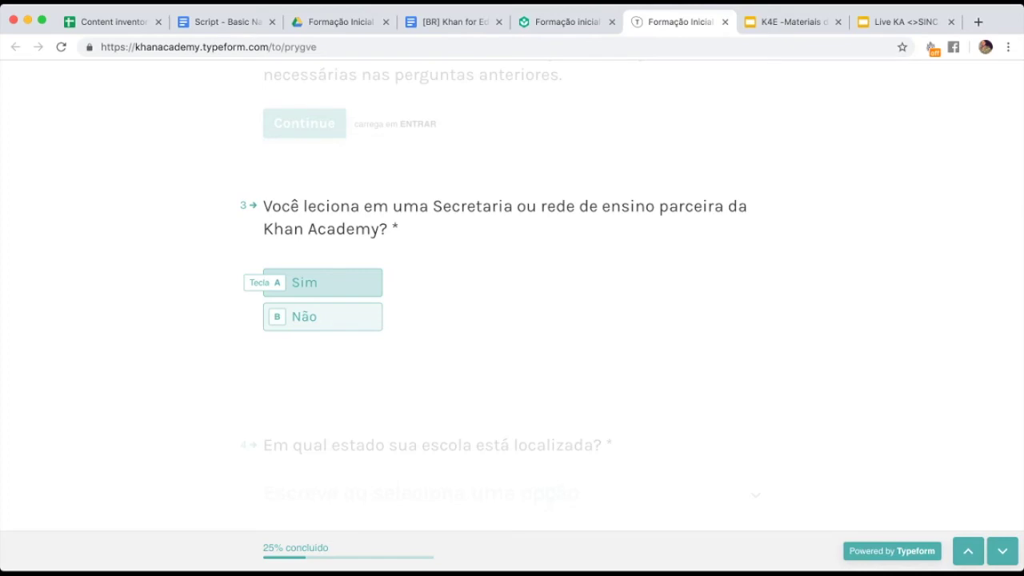
Answer Sim to teaching in a partner education network and choose São Paulo as the school's state
{"action": "key", "text": "a"}
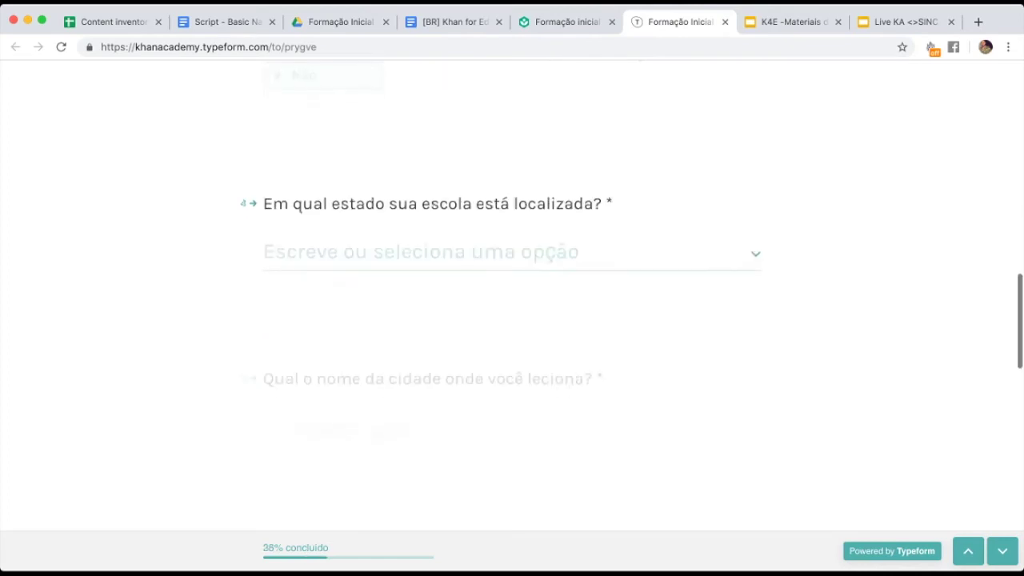
{"action": "left_click", "coordinate": [264, 252]}
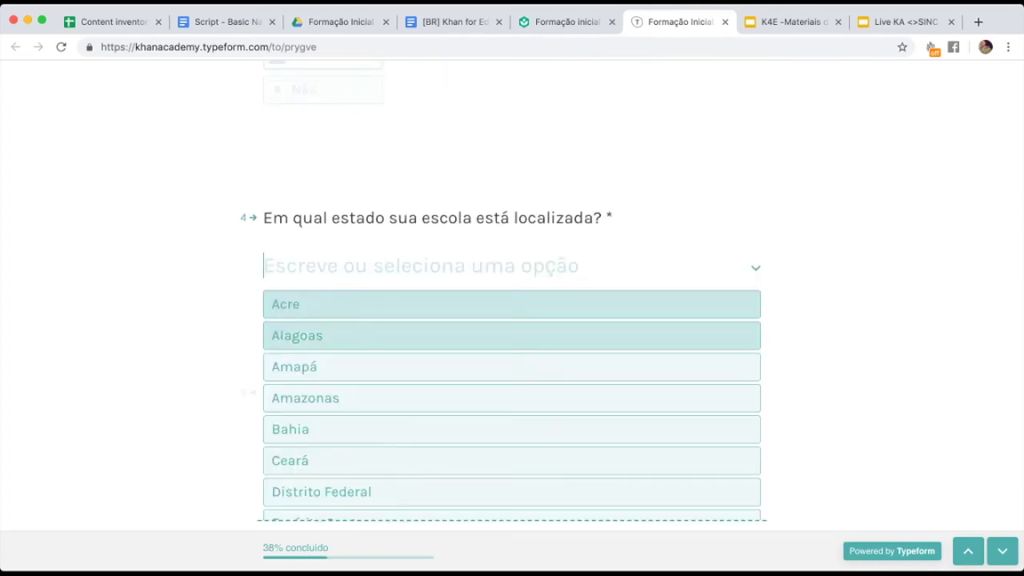
{"action": "key", "text": "Down"}
{"action": "key", "text": "Down"}
{"action": "key", "text": "Down"}
{"action": "key", "text": "Down"}
{"action": "key", "text": "Down"}
{"action": "key", "text": "Down"}
{"action": "key", "text": "Down"}
{"action": "key", "text": "Down"}
{"action": "key", "text": "Down"}
{"action": "key", "text": "Down"}
{"action": "key", "text": "Down"}
{"action": "key", "text": "Down"}
{"action": "key", "text": "Down"}
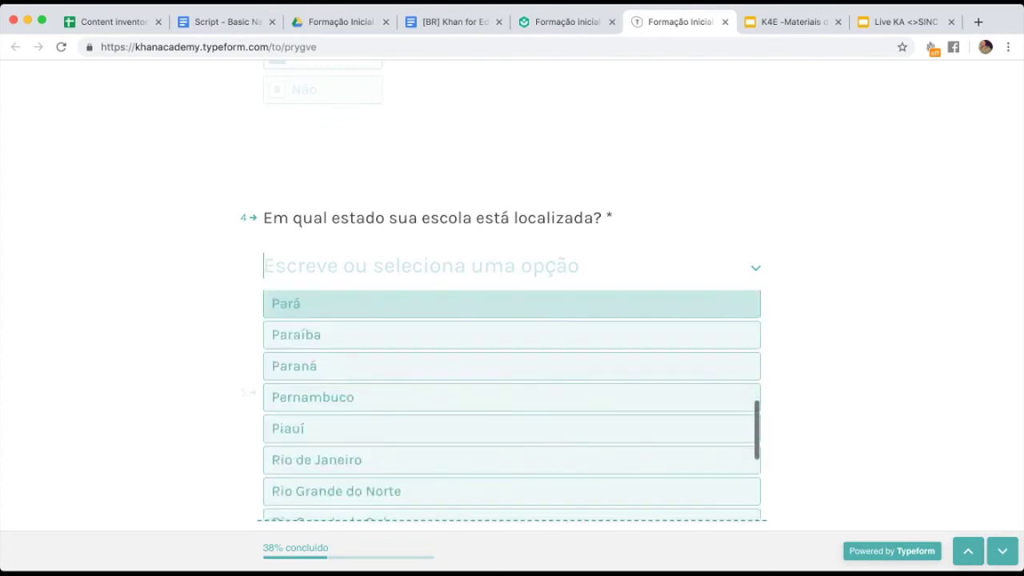
{"action": "key", "text": "Down"}
{"action": "key", "text": "Down"}
{"action": "key", "text": "Down"}
{"action": "key", "text": "Down"}
{"action": "key", "text": "Down"}
{"action": "key", "text": "Down"}
{"action": "key", "text": "Up"}
{"action": "key", "text": "Return"}
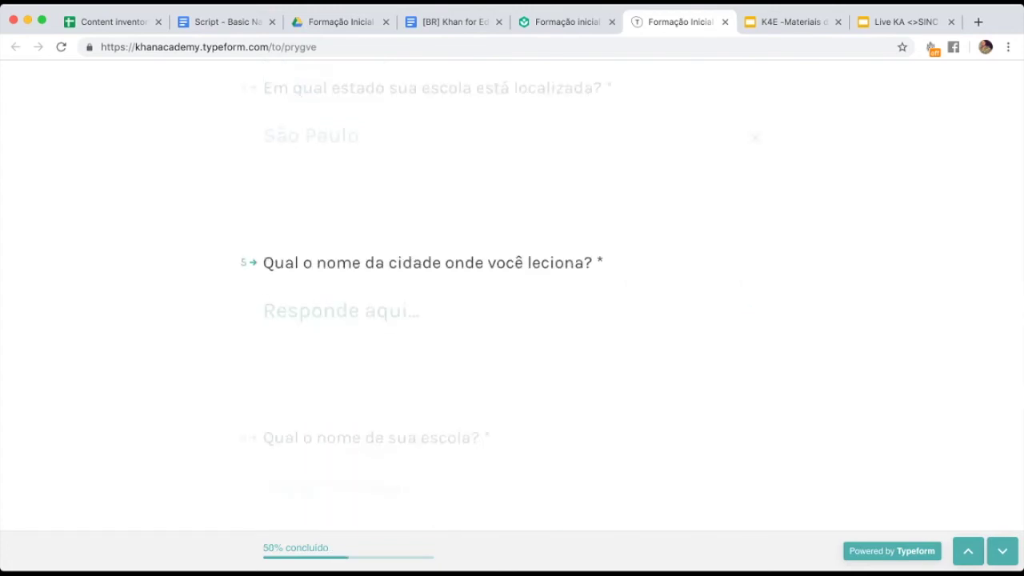
Enter São Paulo as the teaching city and Escola Viver as the school name
{"action": "type", "text": "São Paulo"}
{"action": "key", "text": "Return"}
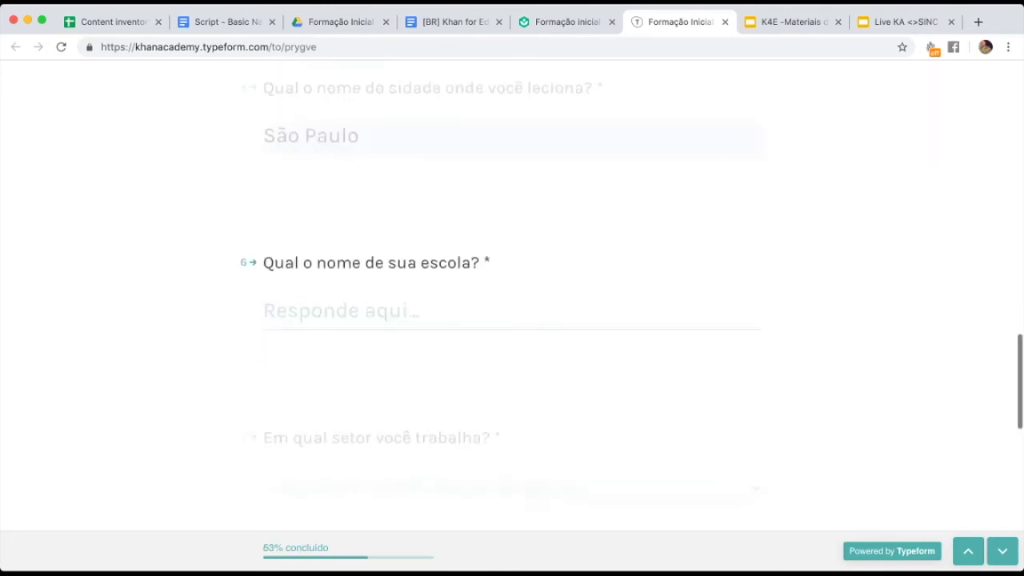
{"action": "key", "text": "Down"}
{"action": "key", "text": "Return"}
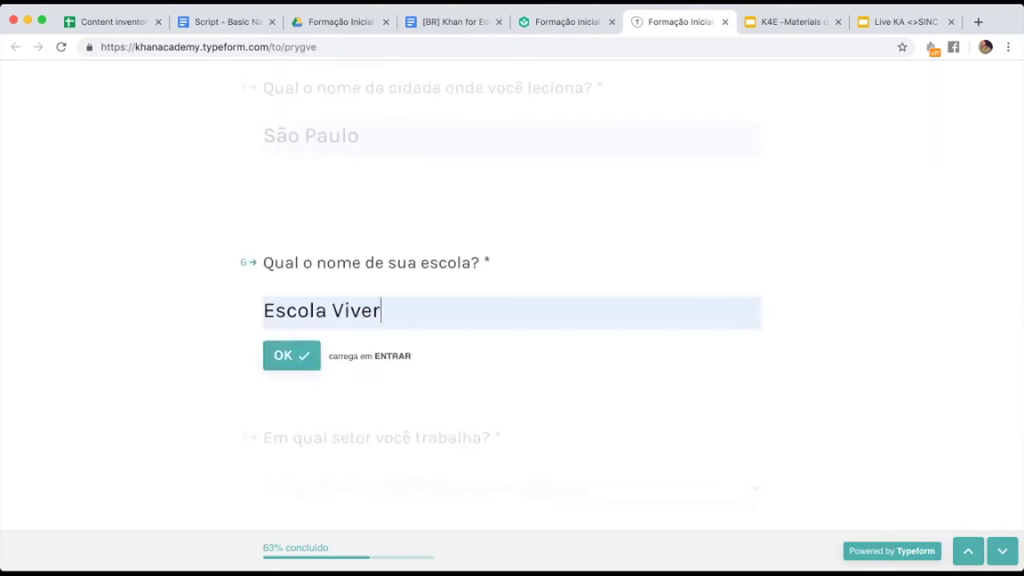
{"action": "key", "text": "Return"}
Choose "Setor público rede municipal" as the work sector
{"action": "key", "text": "Down"}
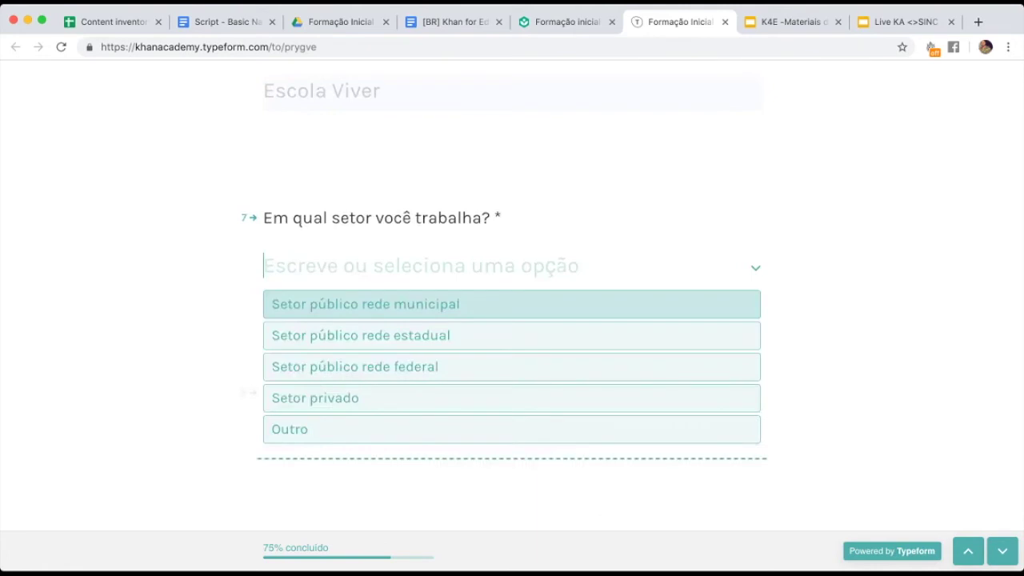
{"action": "key", "text": "Down"}
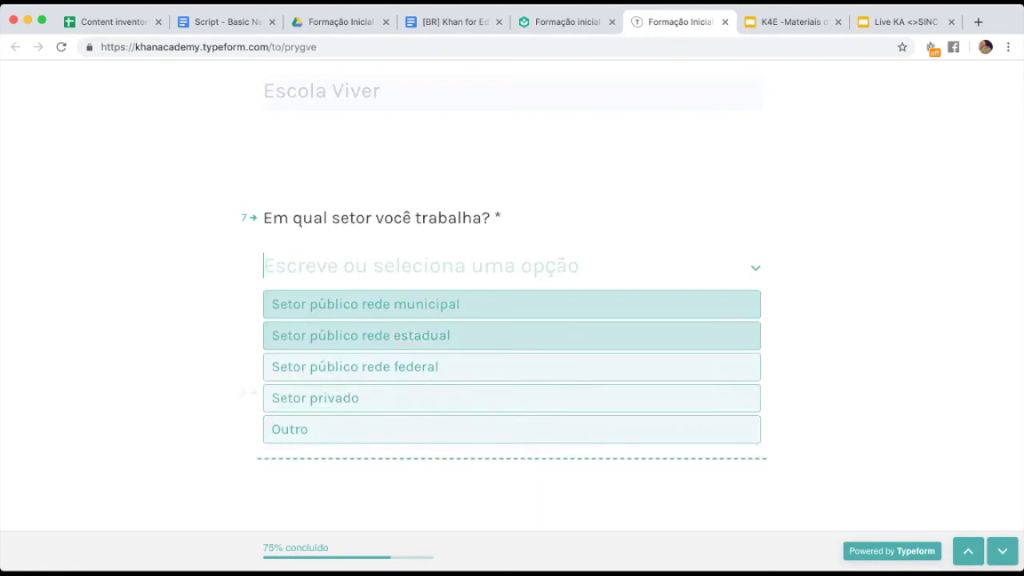
{"action": "key", "text": "Return"}
{"action": "key", "text": "Return"}
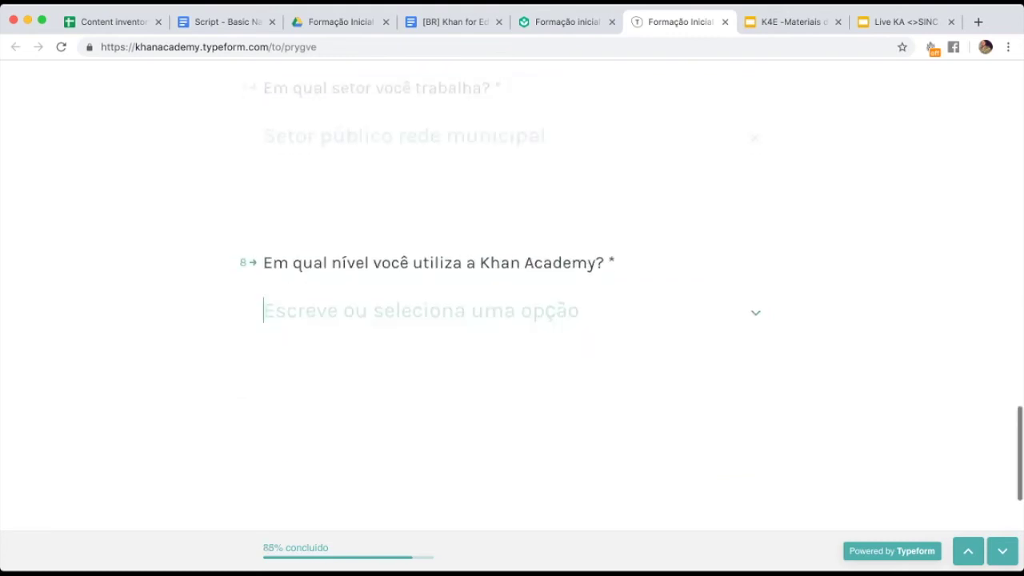
Choose "Ensino fundamental II" as the level where Khan Academy is used and submit the registration
{"action": "key", "text": "Down"}
{"action": "key", "text": "Down"}
{"action": "key", "text": "Down"}
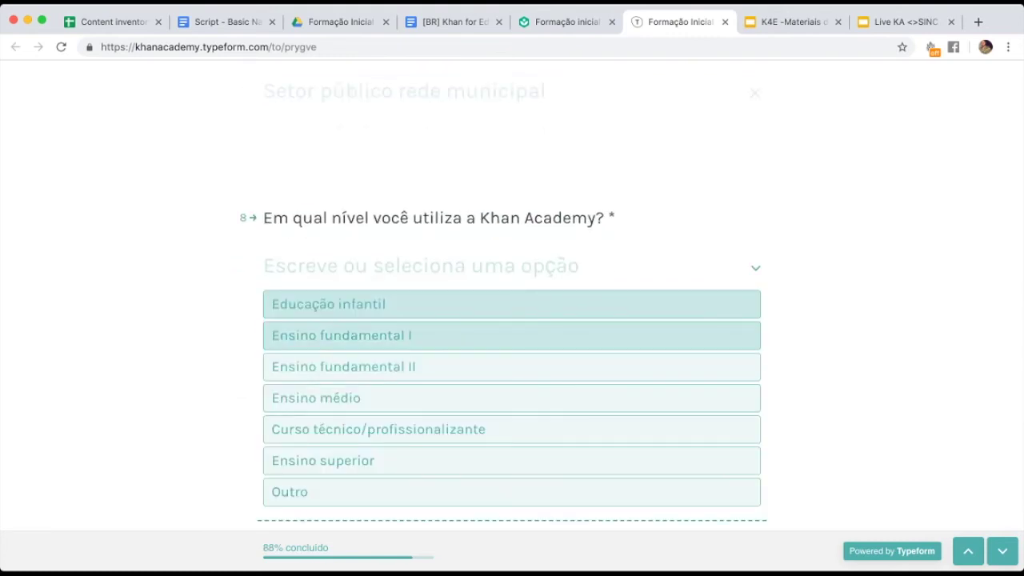
{"action": "key", "text": "Return"}
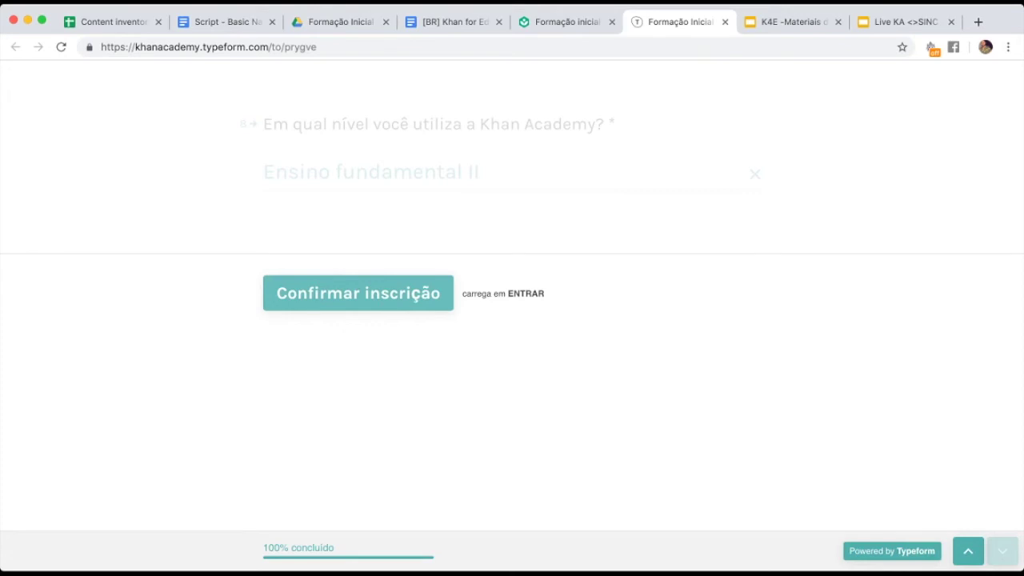
{"action": "key", "text": "Return"}
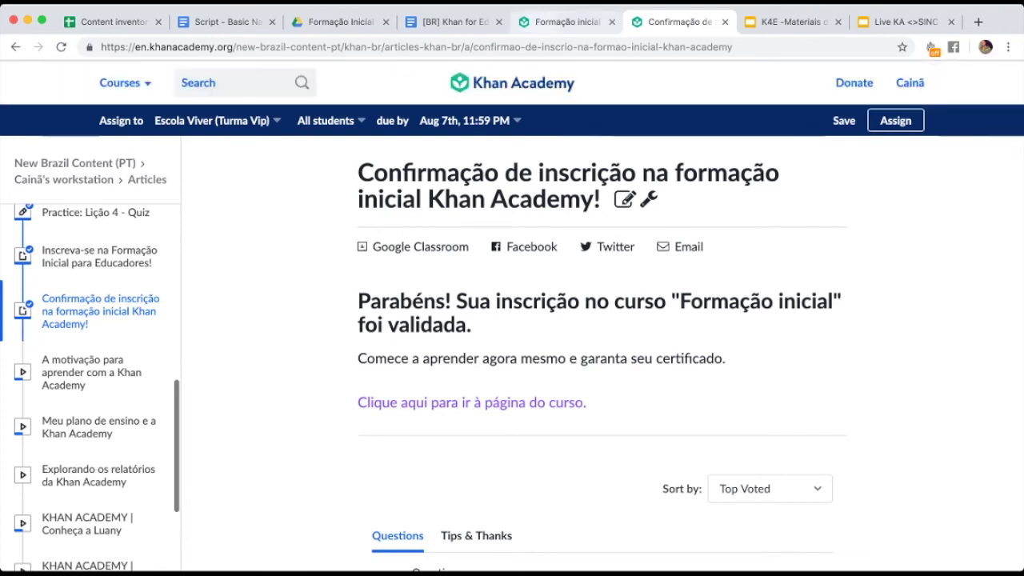
Return to the Formação inicial unit, close the registration article and review the lessons down to the unit test
{"action": "left_click", "coordinate": [565, 22]}
{"action": "key", "text": "Escape"}
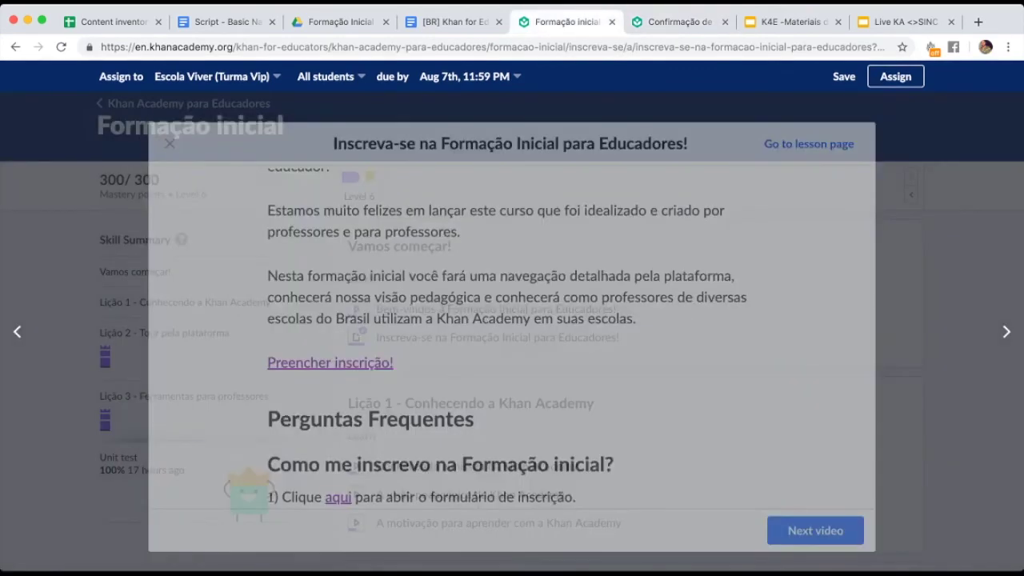
{"action": "scroll", "coordinate": [512, 320], "scroll_direction": "down", "scroll_amount": 5}
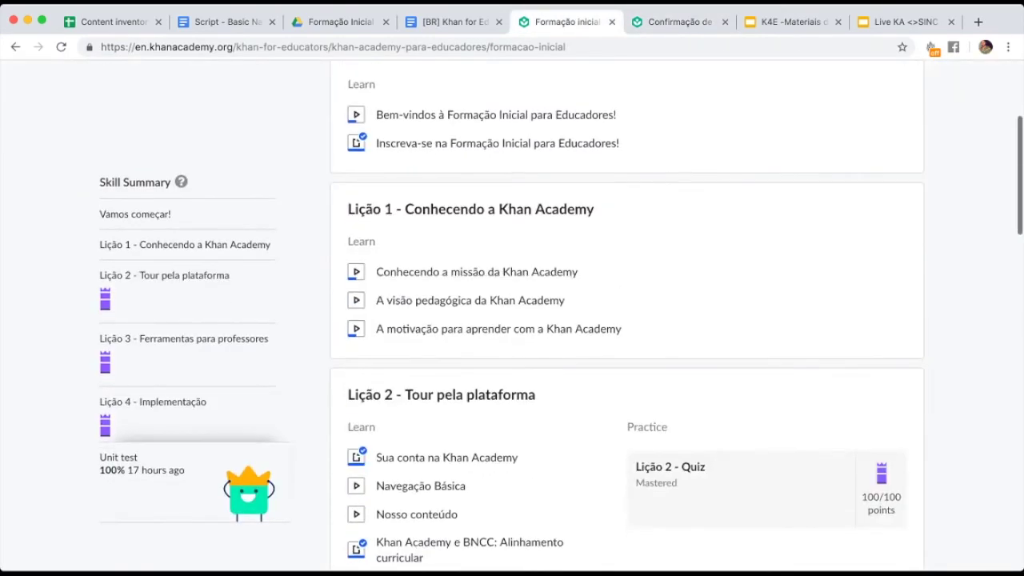
{"action": "scroll", "coordinate": [627, 320], "scroll_direction": "down", "scroll_amount": 5}
{"action": "scroll", "coordinate": [627, 320], "scroll_direction": "down", "scroll_amount": 9}
{"action": "scroll", "coordinate": [627, 320], "scroll_direction": "down", "scroll_amount": 7}
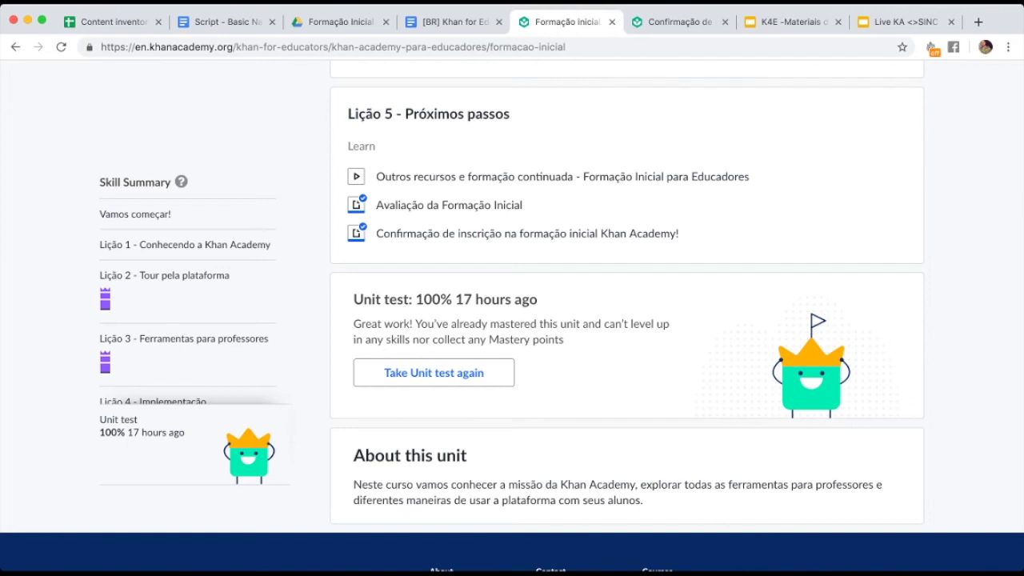
Open the Lição 2 quiz from the Formação inicial lesson list and start the exercise again
{"action": "scroll", "coordinate": [512, 320], "scroll_direction": "up", "scroll_amount": 1}
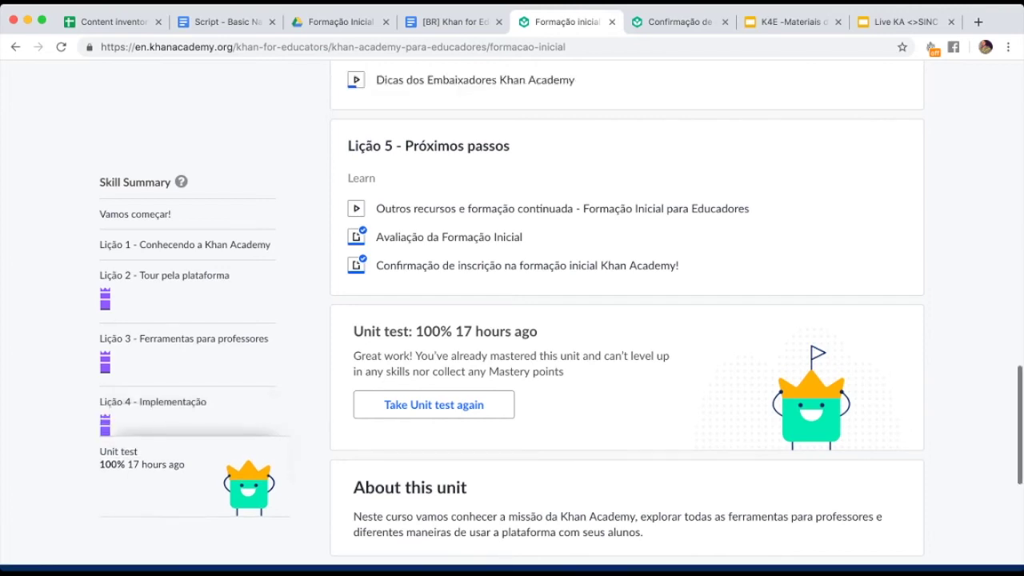
{"action": "scroll", "coordinate": [627, 320], "scroll_direction": "up", "scroll_amount": 10}
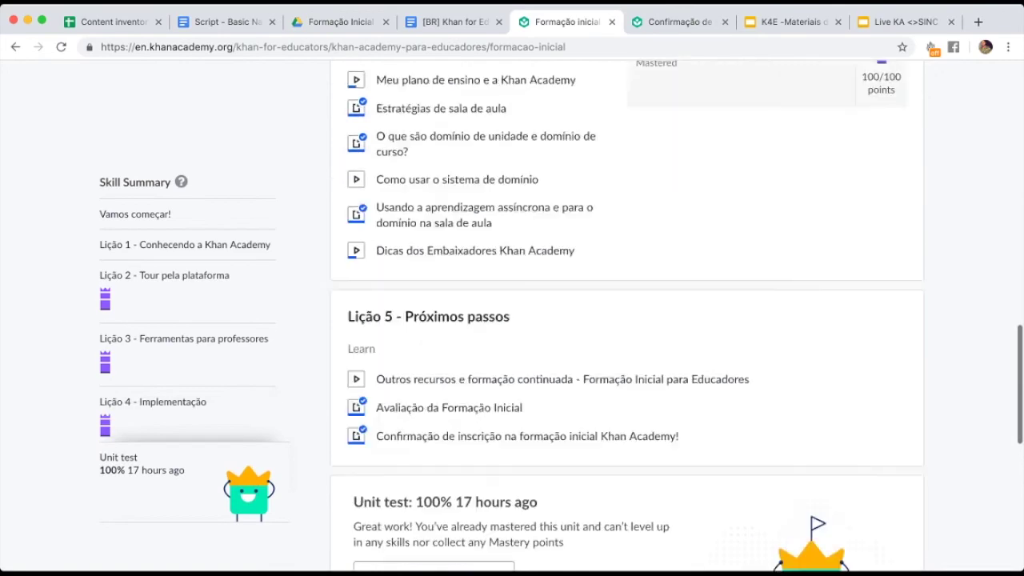
{"action": "scroll", "coordinate": [627, 320], "scroll_direction": "up", "scroll_amount": 10}
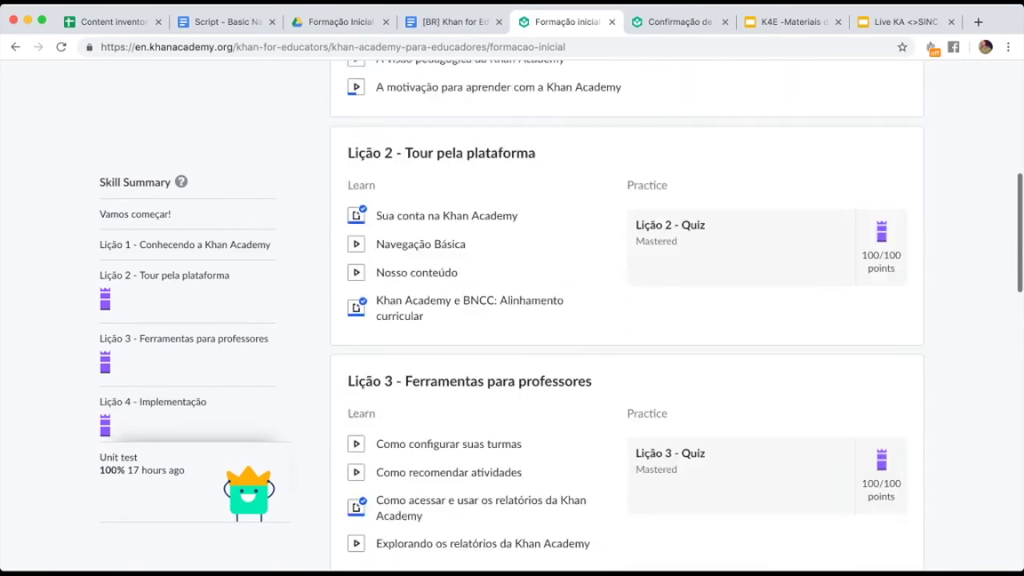
{"action": "scroll", "coordinate": [628, 320], "scroll_direction": "up", "scroll_amount": 6}
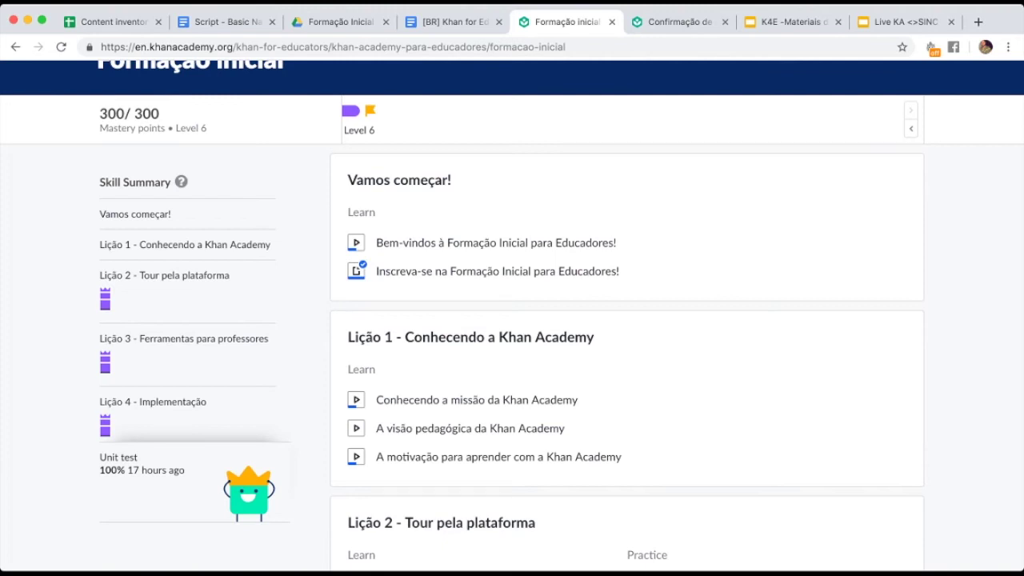
{"action": "scroll", "coordinate": [670, 385], "scroll_direction": "down", "scroll_amount": 5}
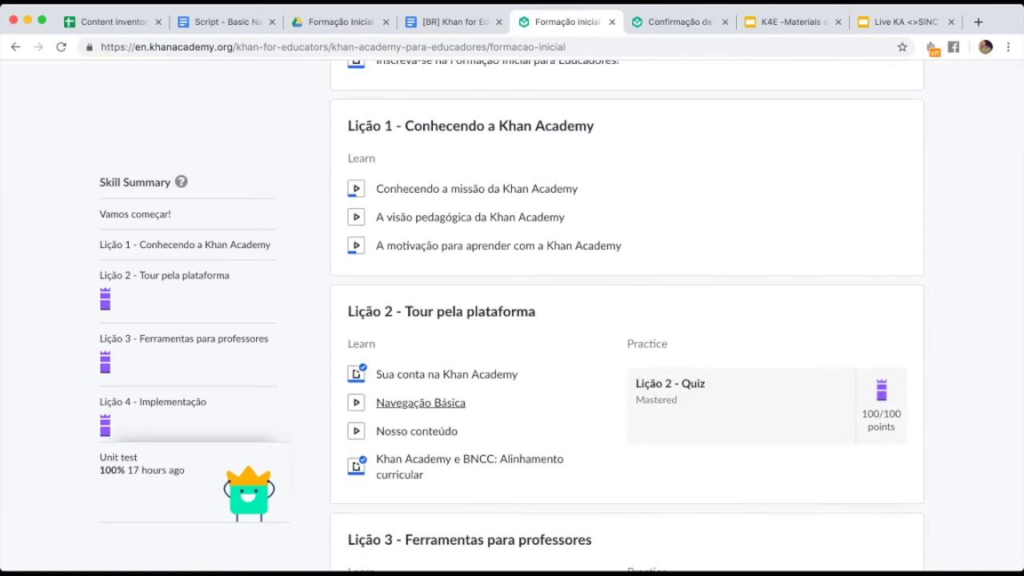
{"action": "left_click", "coordinate": [669, 383]}
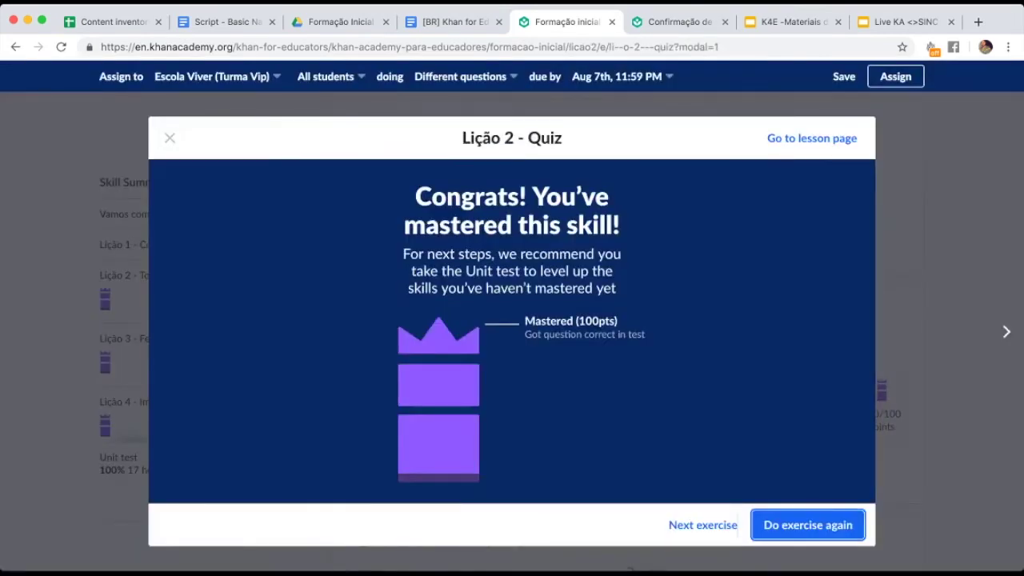
{"action": "left_click", "coordinate": [807, 525]}
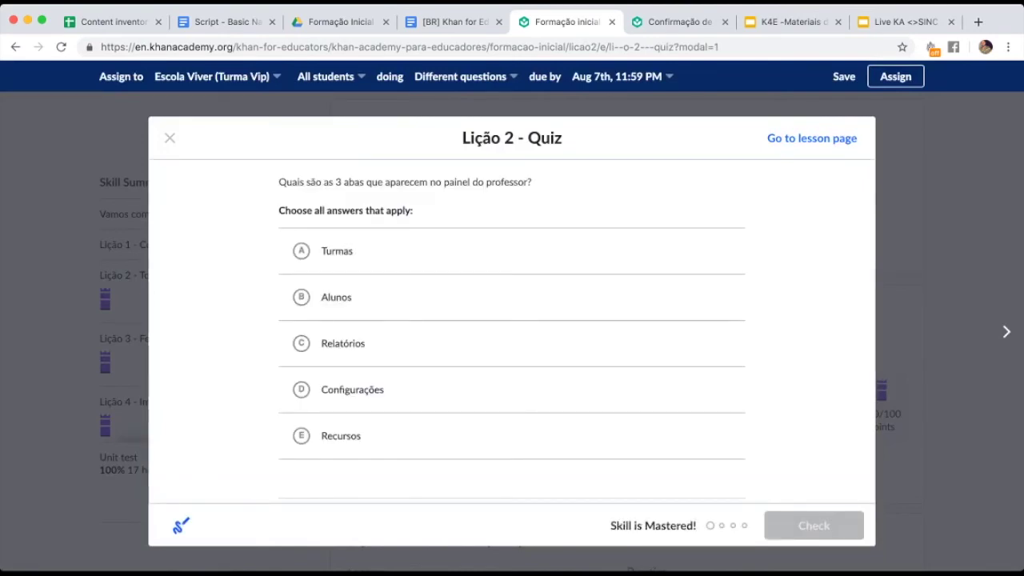
Answer the teacher dashboard question with Turmas, Alunos and Recursos, check it and continue to the next question
{"action": "scroll", "coordinate": [513, 336], "scroll_direction": "down", "scroll_amount": 2}
{"action": "scroll", "coordinate": [512, 336], "scroll_direction": "up", "scroll_amount": 2}
{"action": "left_click", "coordinate": [301, 251]}
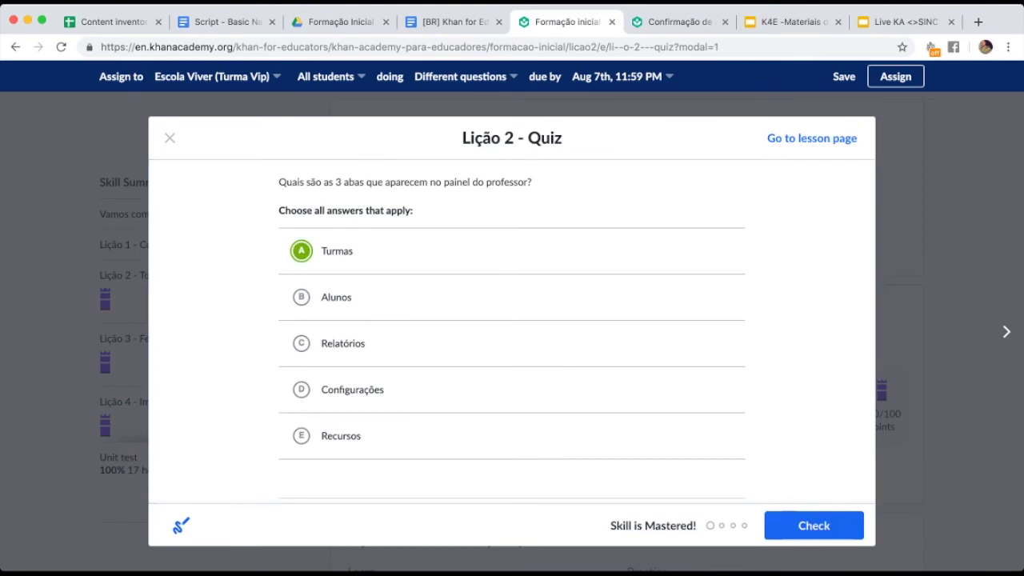
{"action": "left_click", "coordinate": [301, 297]}
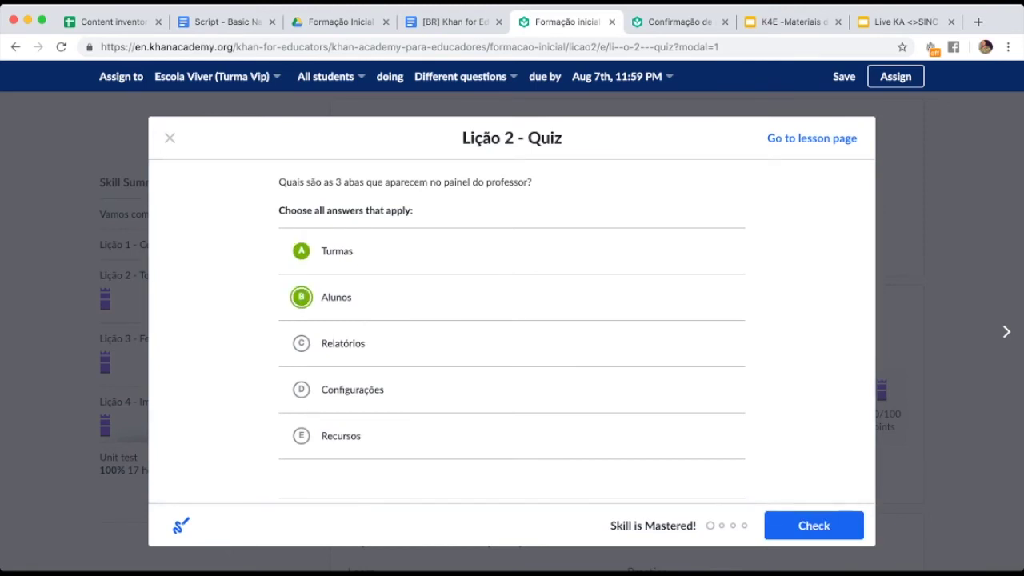
{"action": "left_click", "coordinate": [301, 435]}
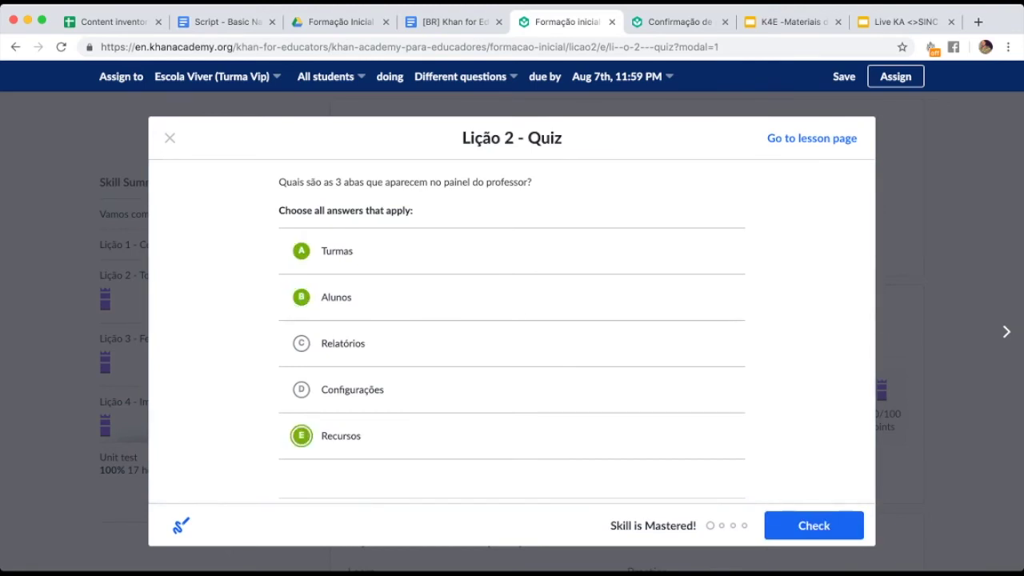
{"action": "left_click", "coordinate": [813, 526]}
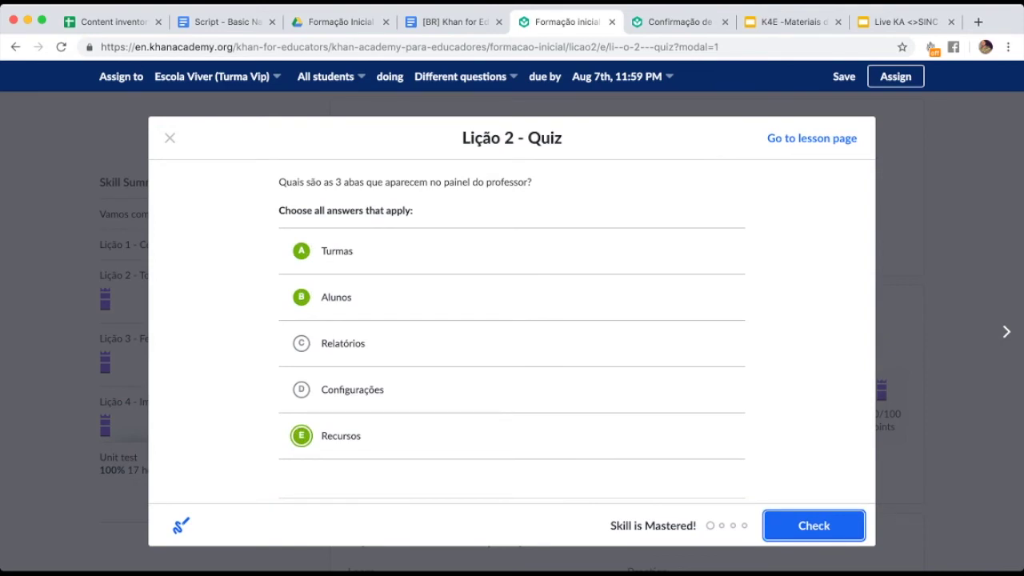
{"action": "left_click", "coordinate": [814, 526]}
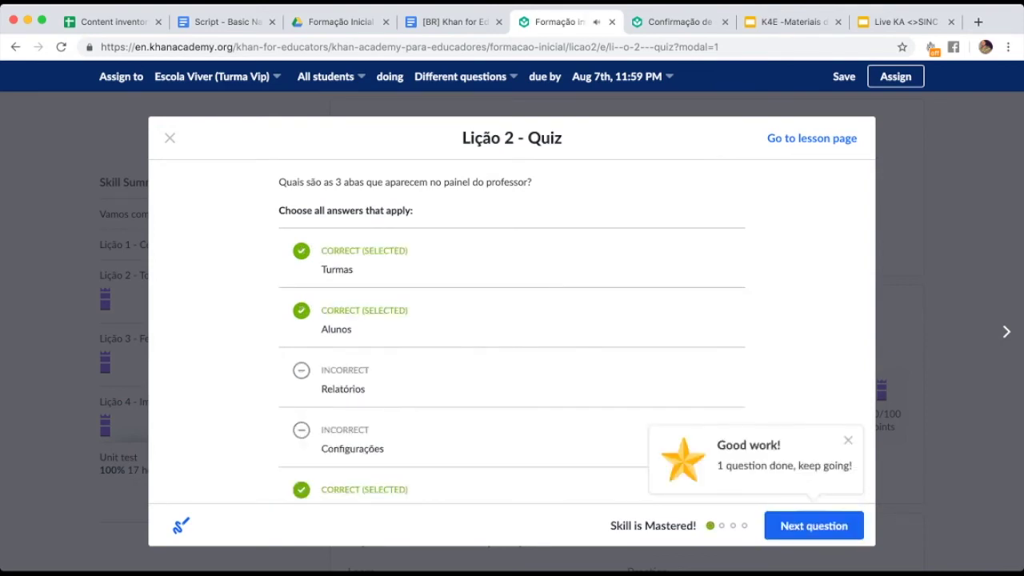
{"action": "left_click", "coordinate": [814, 526]}
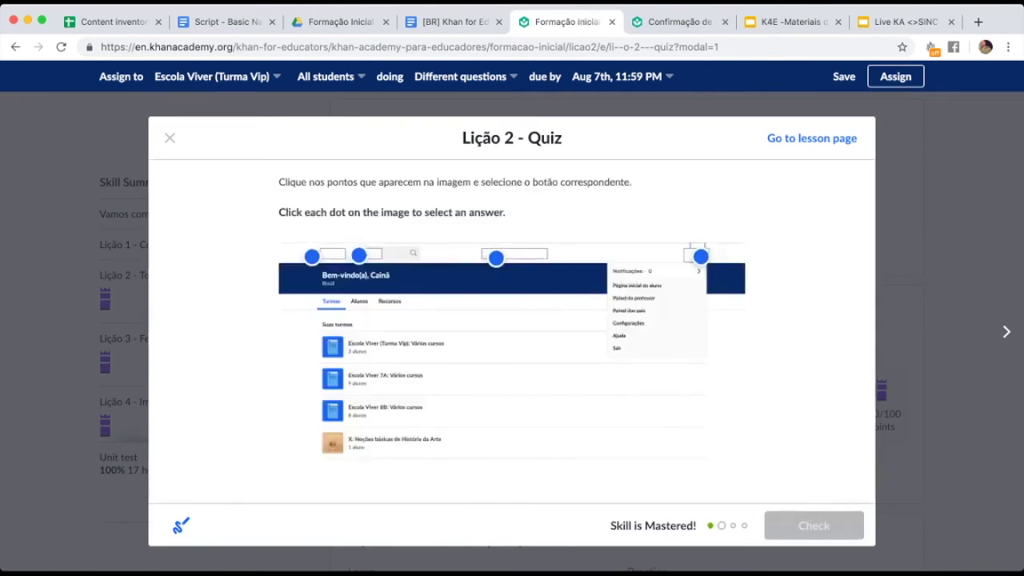
Show the hint for the image question and label the user-name dot as Botão de navegação
{"action": "scroll", "coordinate": [513, 320], "scroll_direction": "down", "scroll_amount": 1}
{"action": "scroll", "coordinate": [512, 320], "scroll_direction": "down", "scroll_amount": 2}
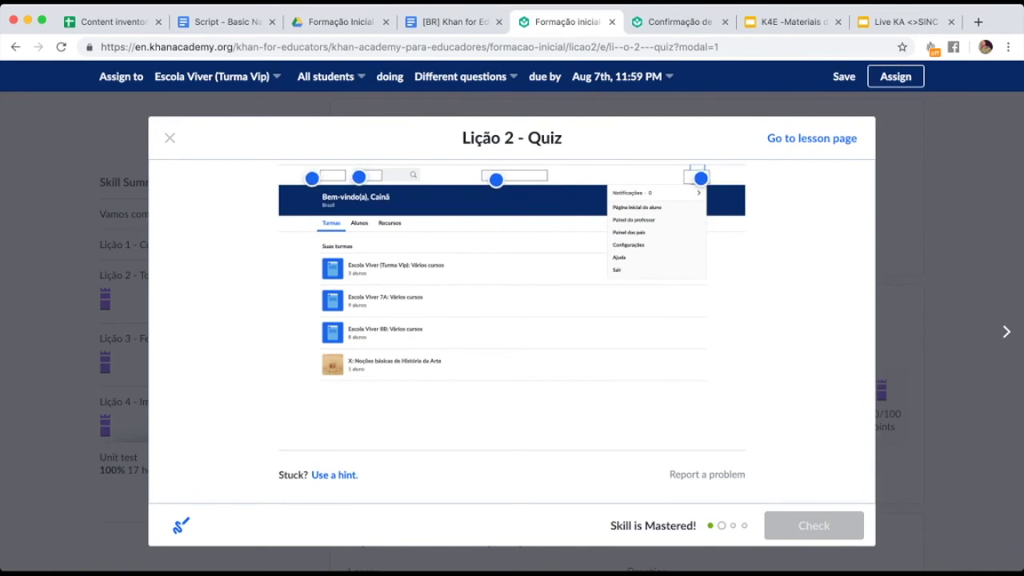
{"action": "left_click", "coordinate": [335, 474]}
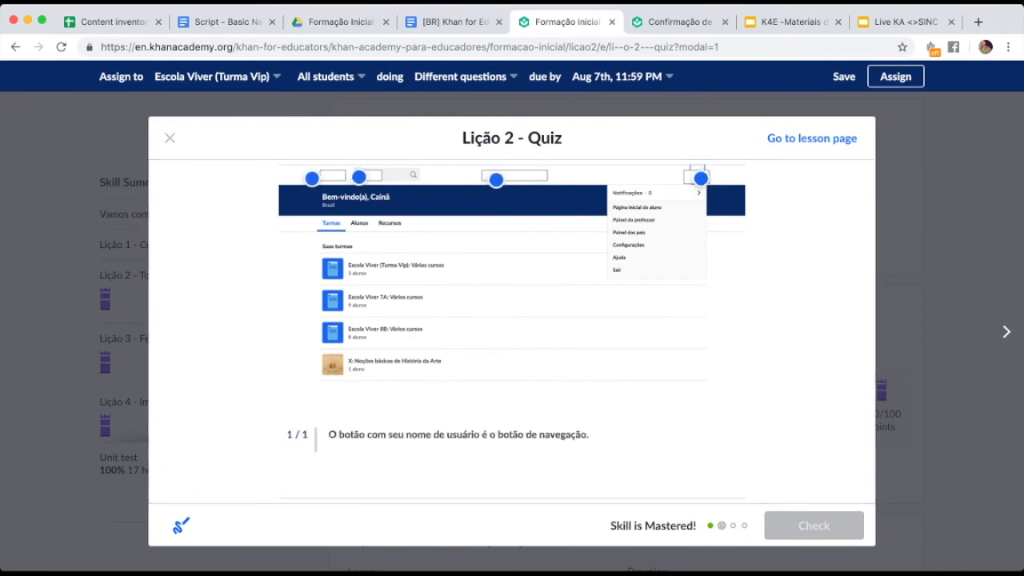
{"action": "scroll", "coordinate": [512, 320], "scroll_direction": "up", "scroll_amount": 3}
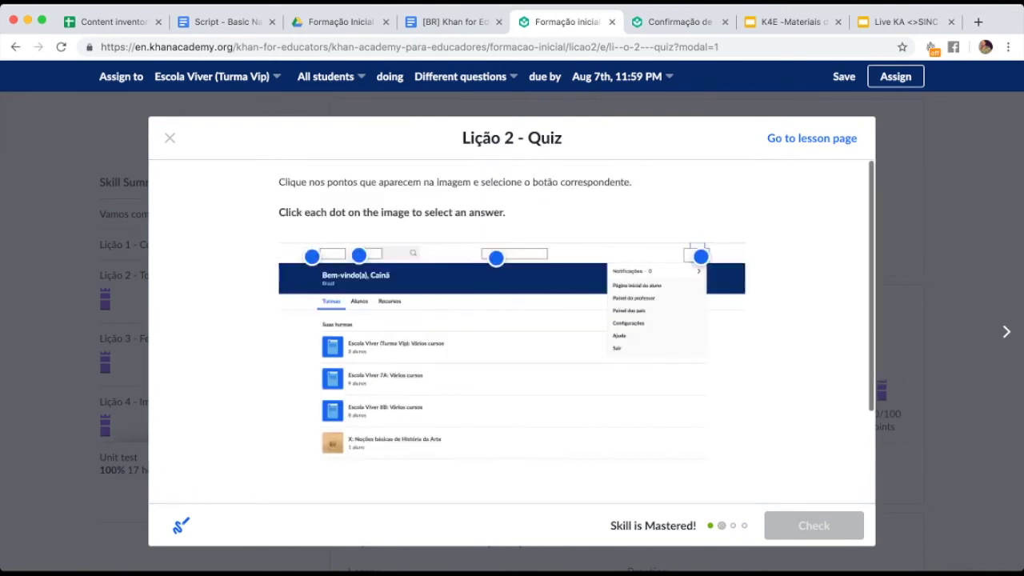
{"action": "left_click", "coordinate": [701, 256]}
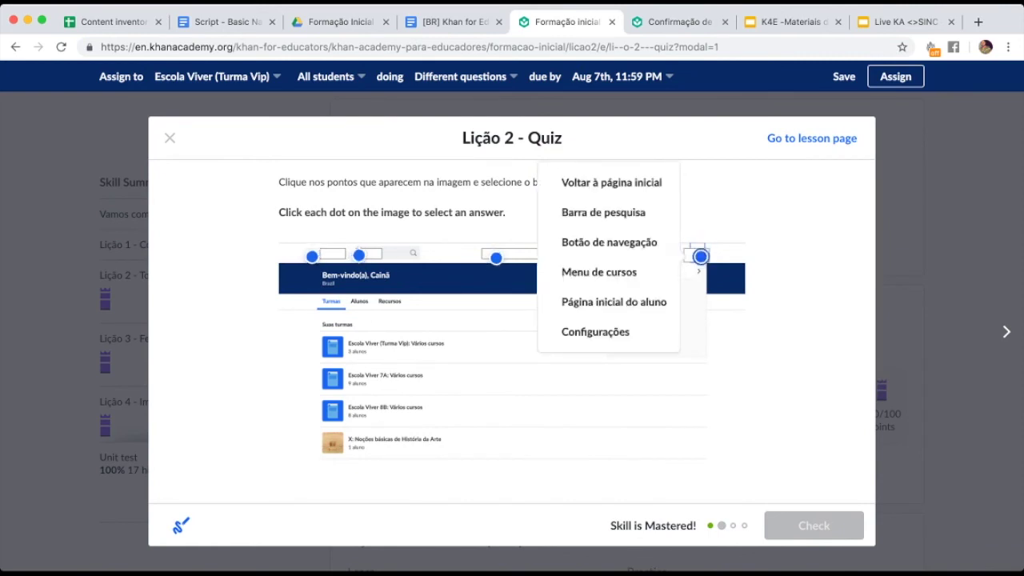
{"action": "left_click", "coordinate": [609, 242]}
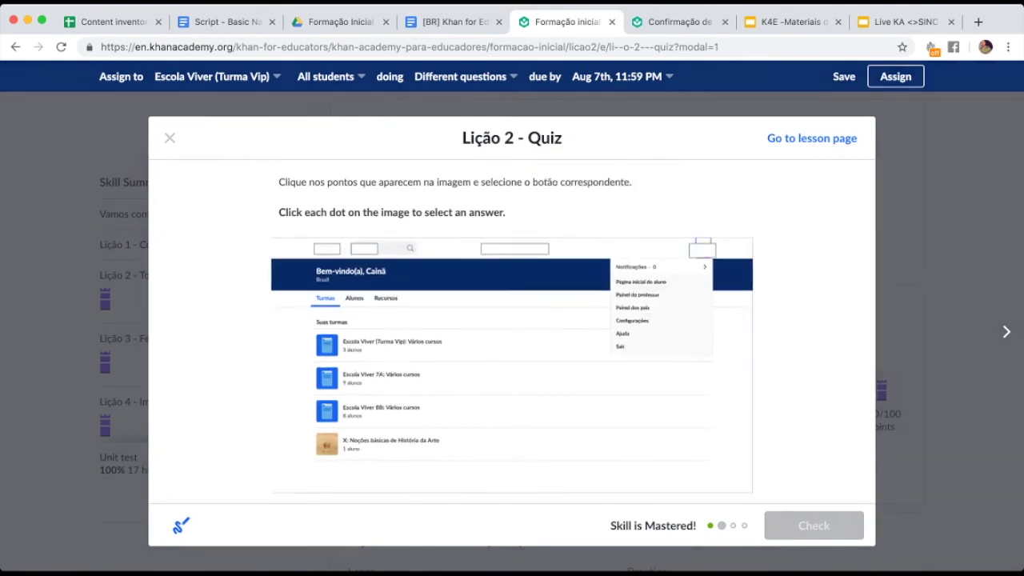
{"action": "key", "text": "Escape"}
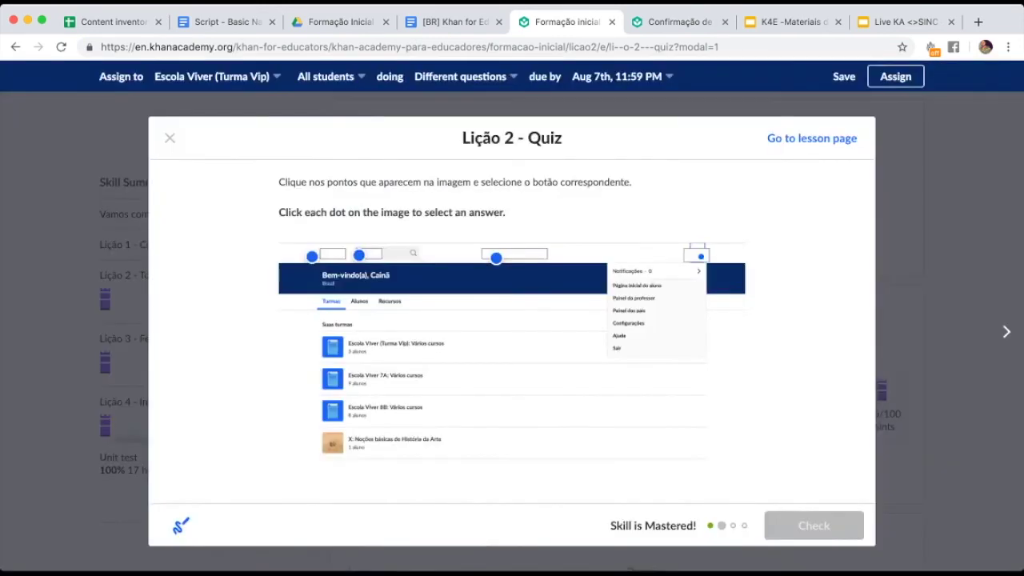
Label the dot beside the search field as Barra de pesquisa and the central header dot as Voltar à página inicial
{"action": "left_click", "coordinate": [496, 258]}
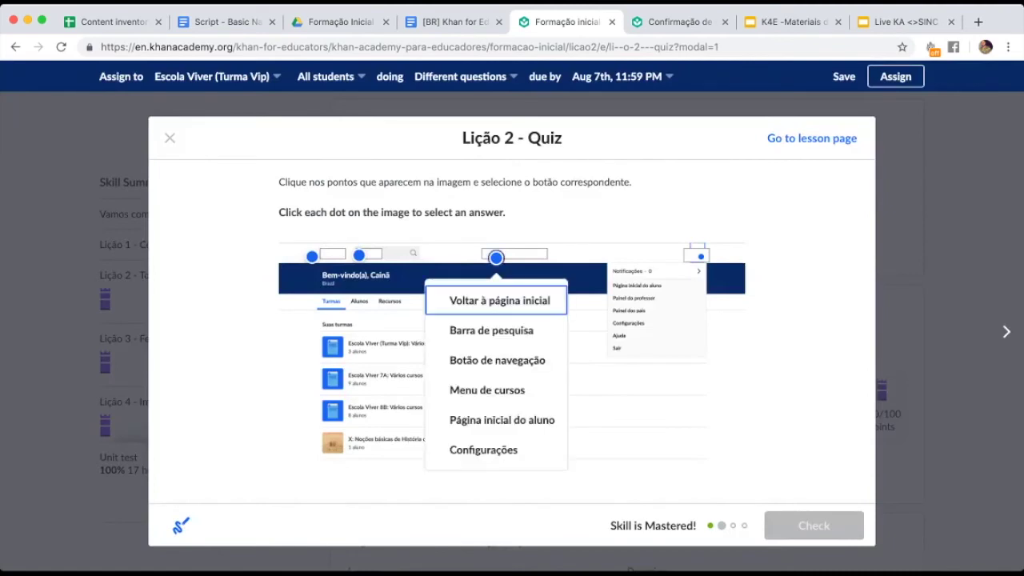
{"action": "left_click", "coordinate": [496, 300]}
{"action": "key", "text": "shift+Tab"}
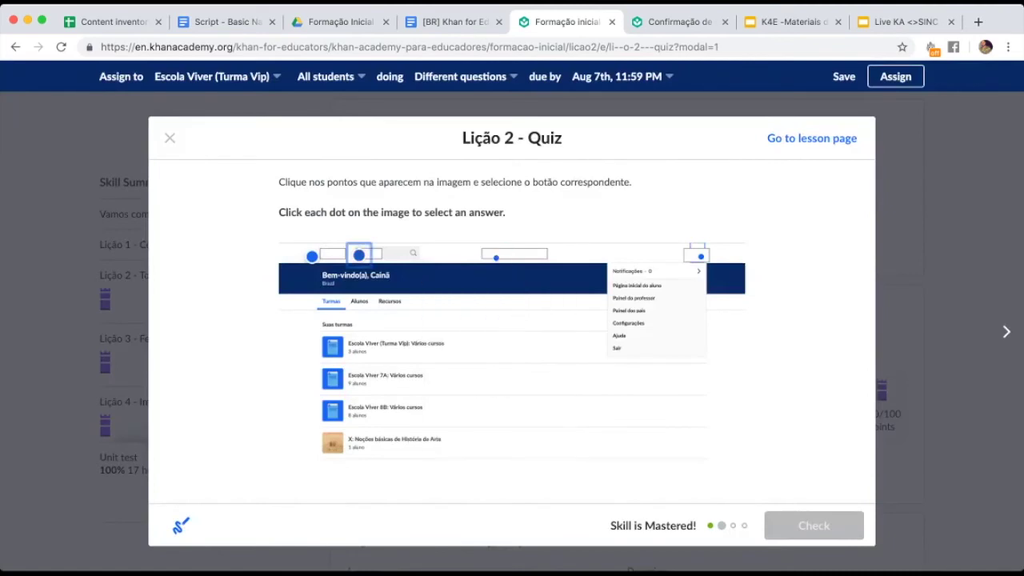
{"action": "key", "text": "Return"}
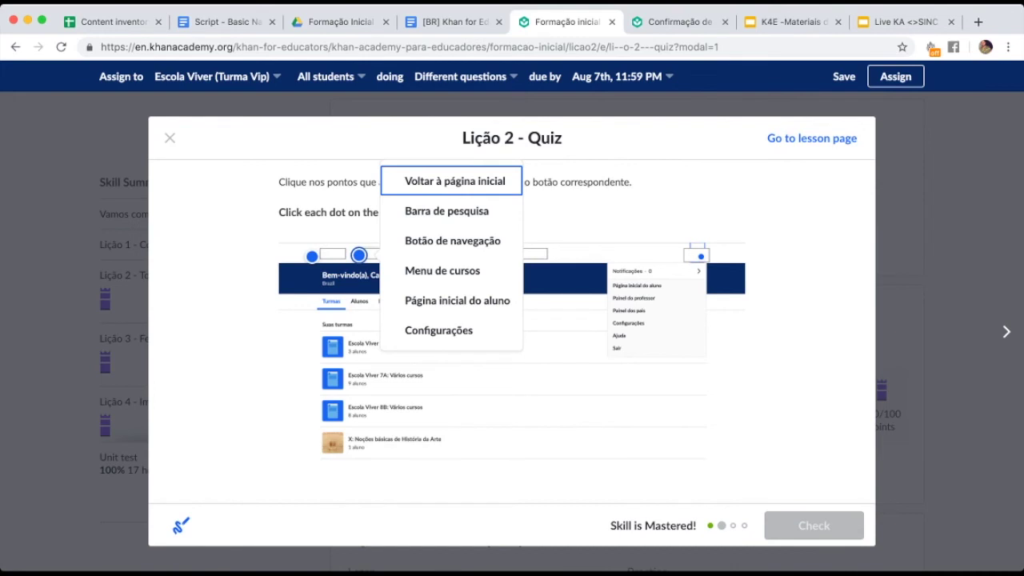
{"action": "key", "text": "Escape"}
{"action": "key", "text": "Tab"}
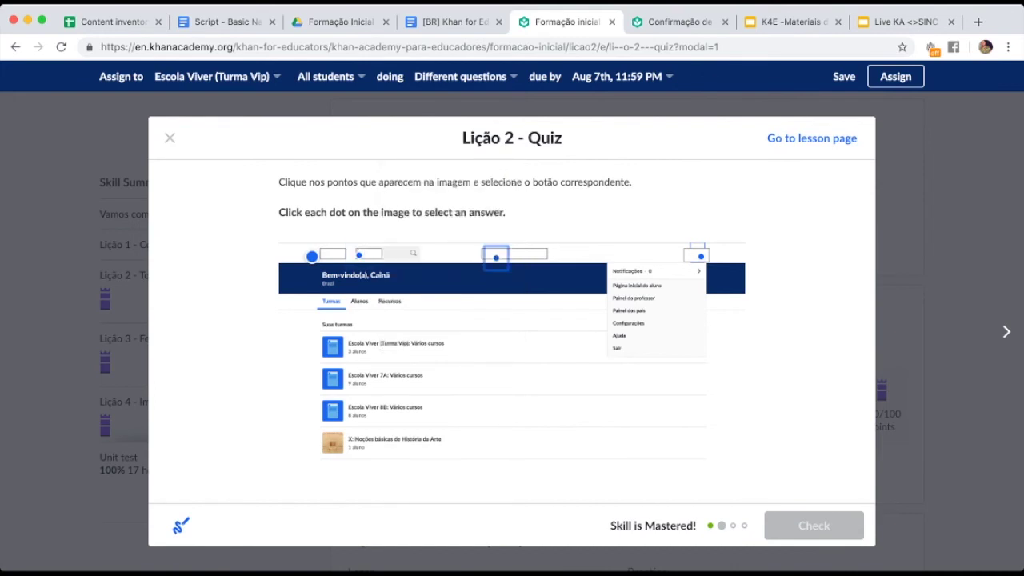
{"action": "key", "text": "Return"}
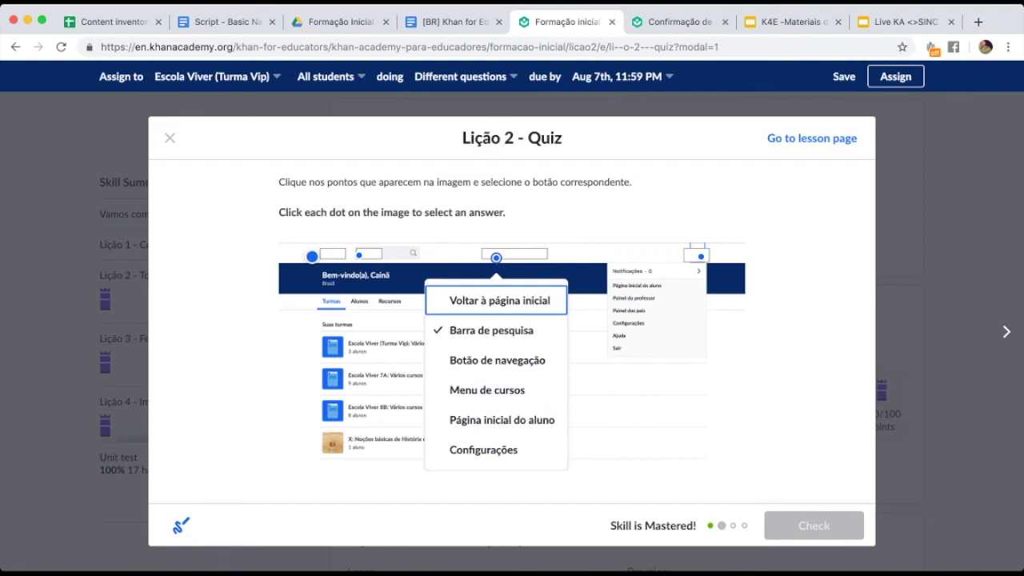
{"action": "key", "text": "Escape"}
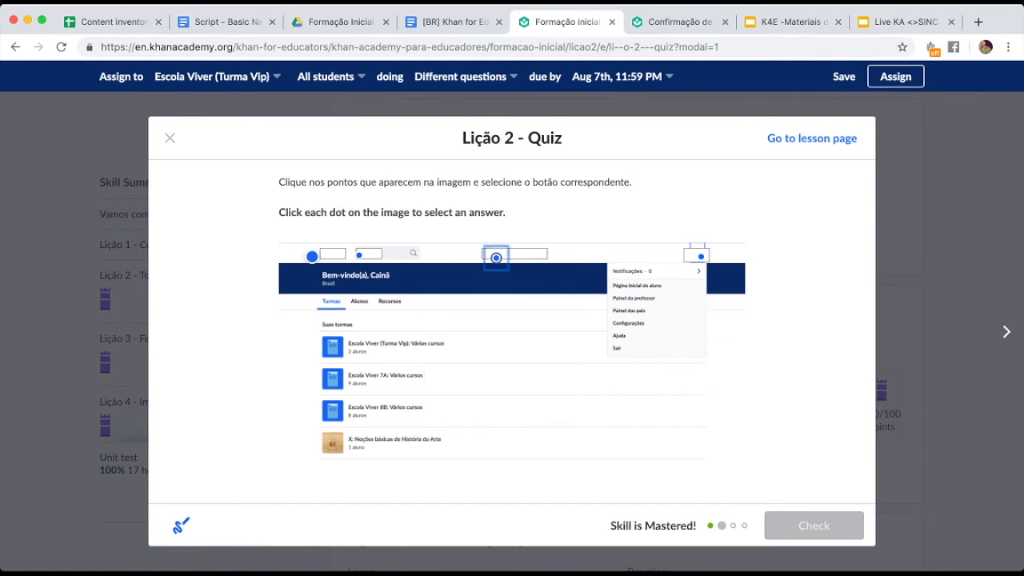
Label the remaining header dot as Menu de cursos and check the image question's answers
{"action": "left_click", "coordinate": [312, 256]}
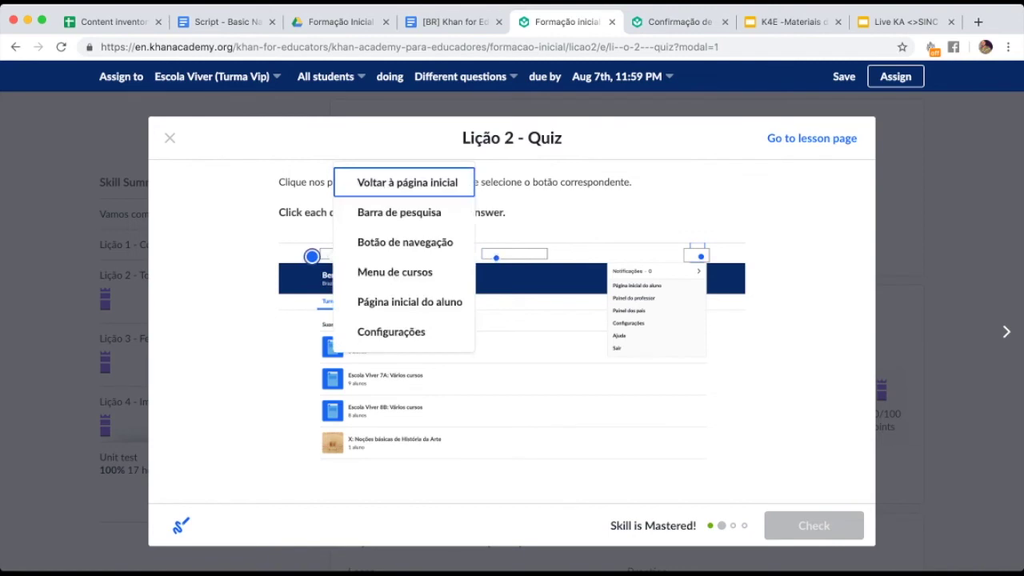
{"action": "key", "text": "Return"}
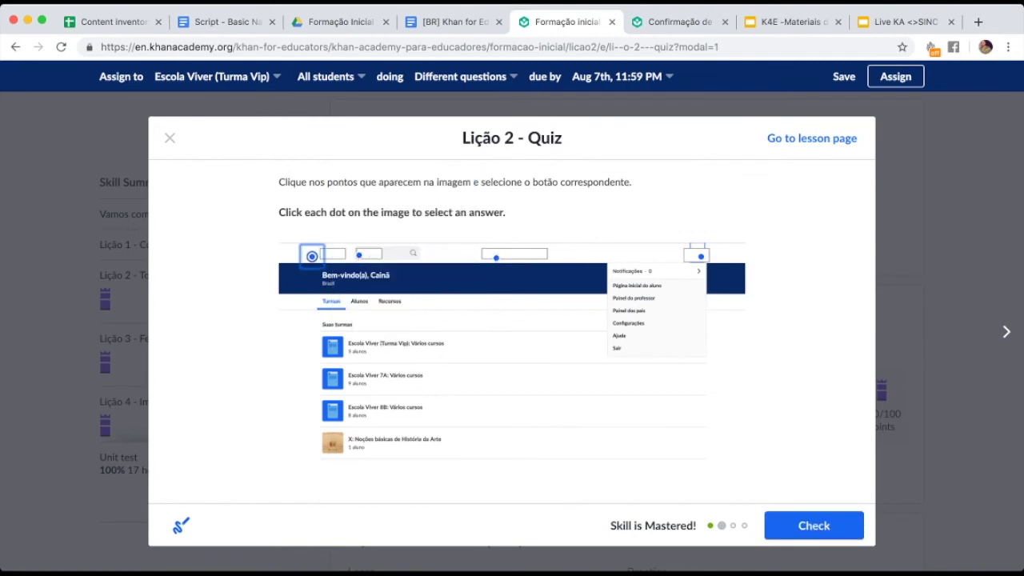
{"action": "left_click", "coordinate": [814, 526]}
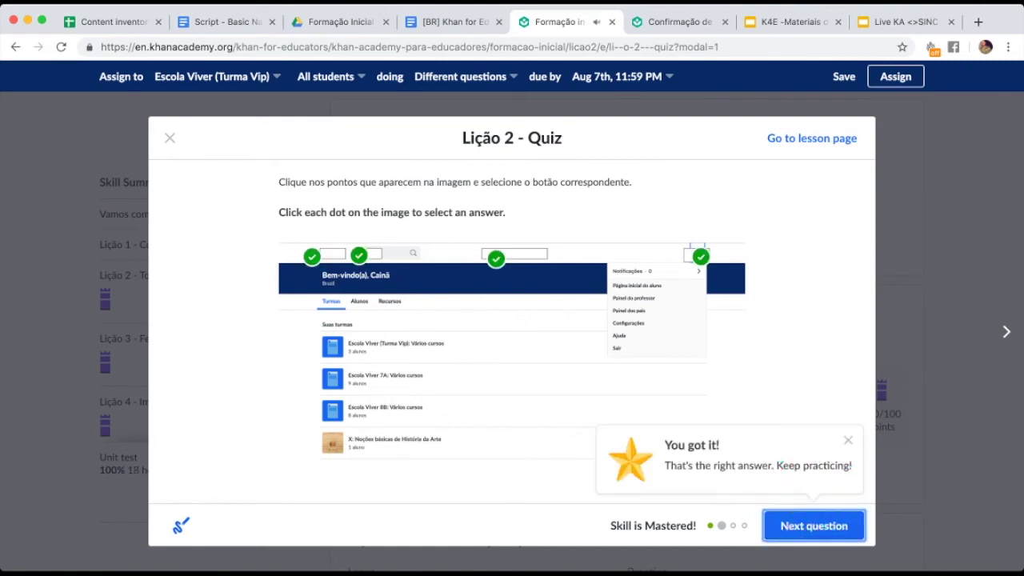
Close the Lição 2 quiz and review the remaining Formação inicial lessons down to the unit test
{"action": "key", "text": "Tab"}
{"action": "key", "text": "Return"}
{"action": "scroll", "coordinate": [624, 320], "scroll_direction": "down", "scroll_amount": 2}
{"action": "scroll", "coordinate": [627, 320], "scroll_direction": "down", "scroll_amount": 2}
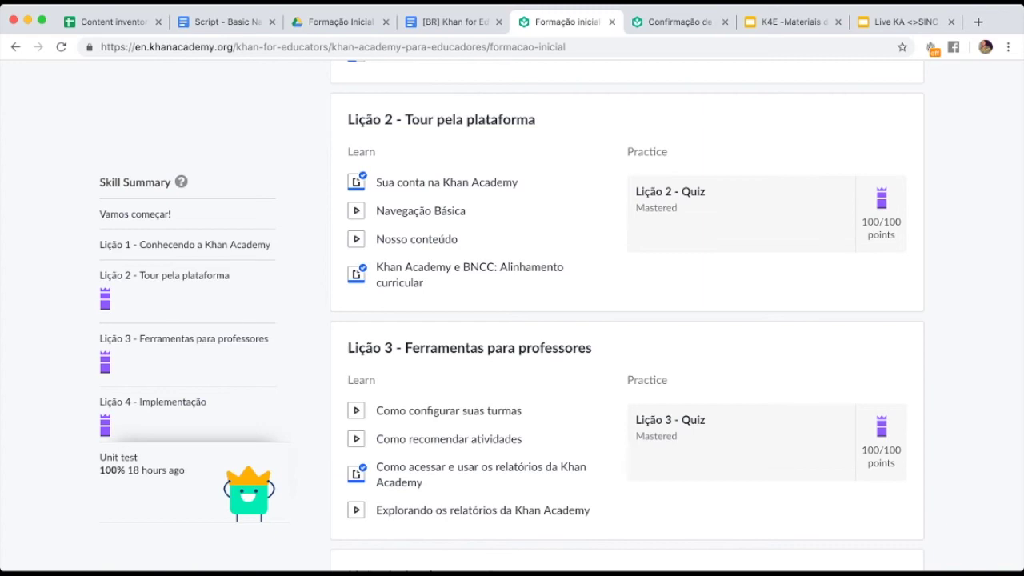
{"action": "scroll", "coordinate": [627, 320], "scroll_direction": "down", "scroll_amount": 5}
{"action": "scroll", "coordinate": [627, 320], "scroll_direction": "down", "scroll_amount": 6}
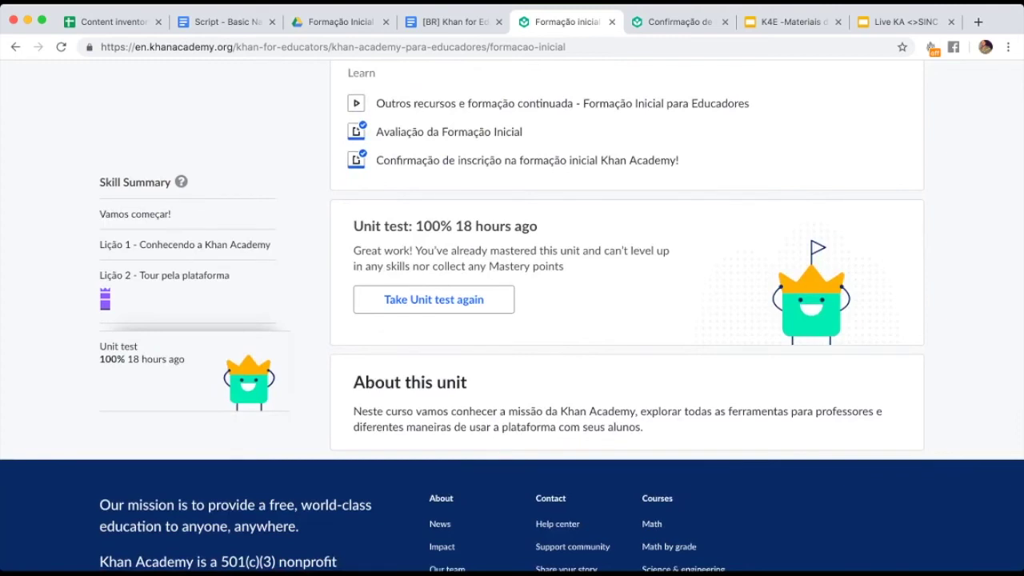
Switch to the K4E Materiais de divulgação presentation in Google Slides and start presenting from the "BNCC na Khan Academy" slide
{"action": "left_click", "coordinate": [787, 21]}
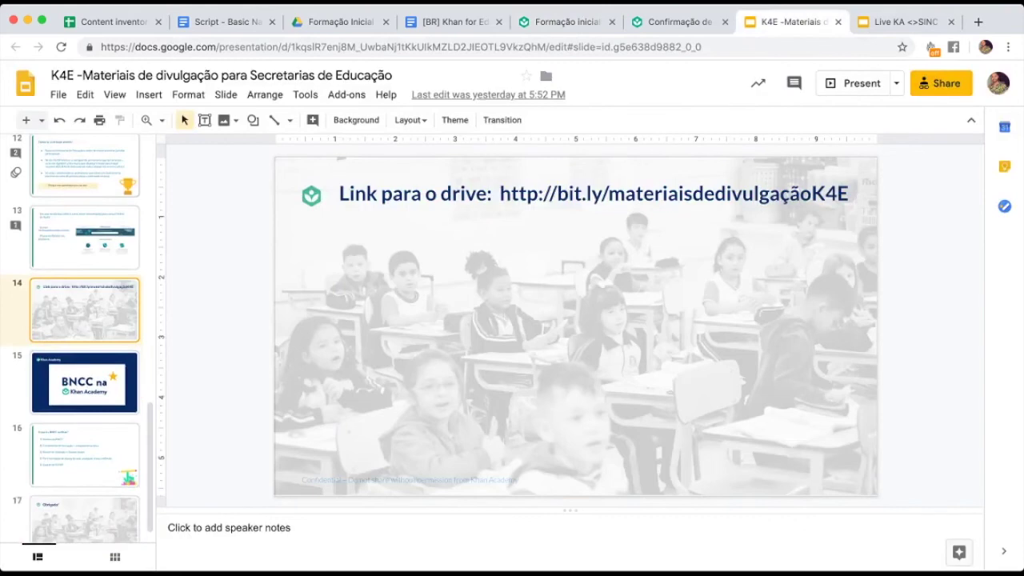
{"action": "key", "text": "Down"}
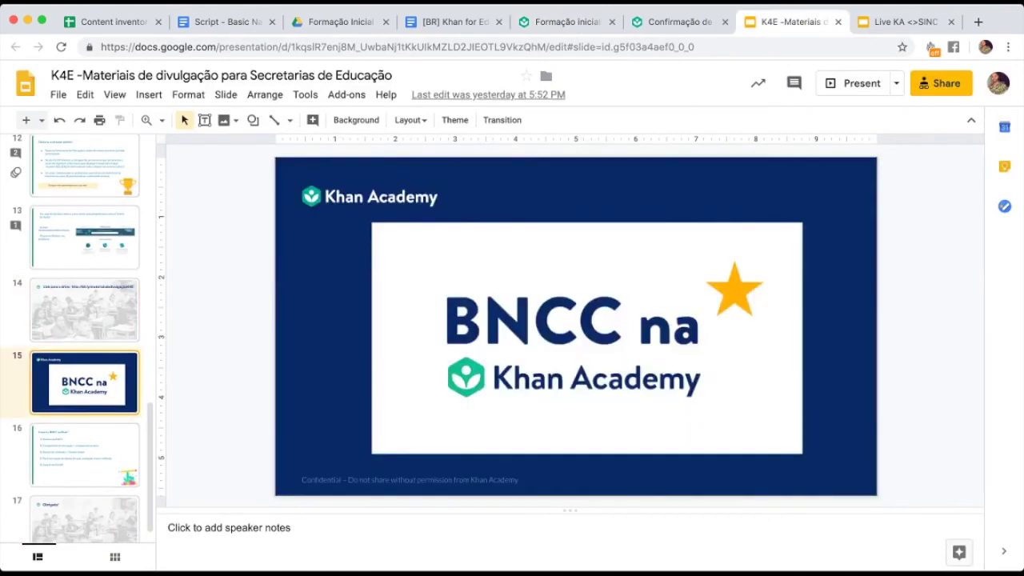
{"action": "key", "text": "super+Return"}
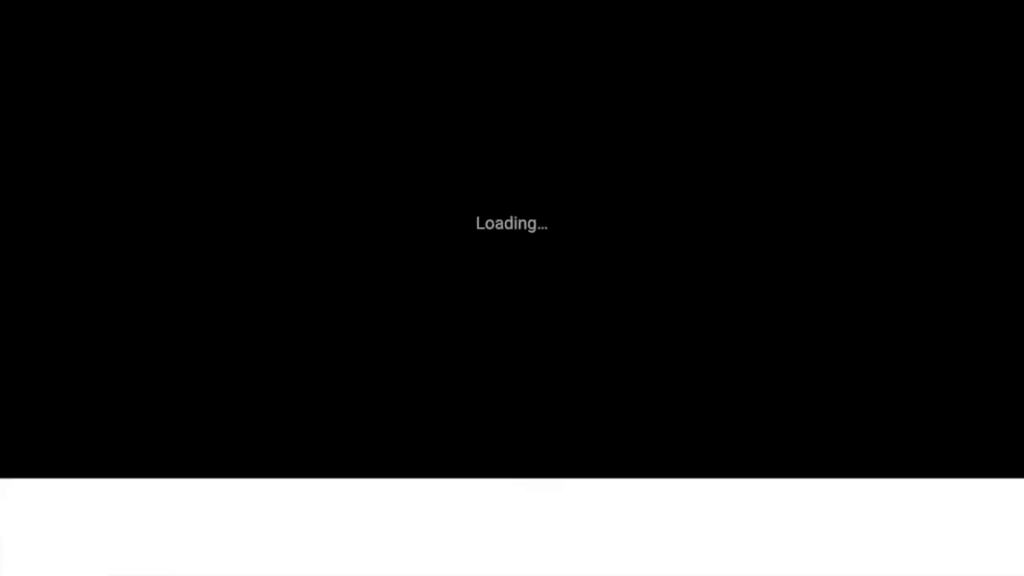